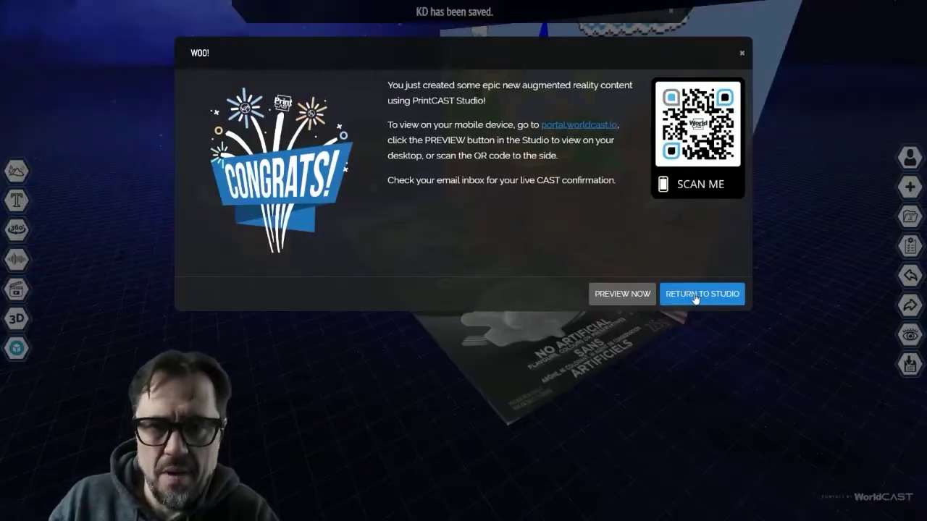
Dismiss the congratulations message on the finished Mario demo scene
click(695, 294)
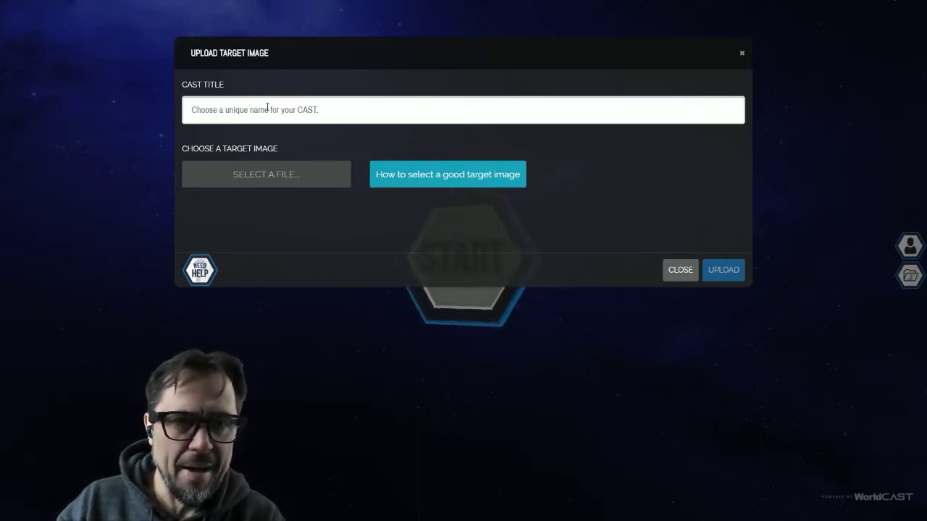
Select the CAST TITLE field in the Upload Target Image dialog
click(275, 108)
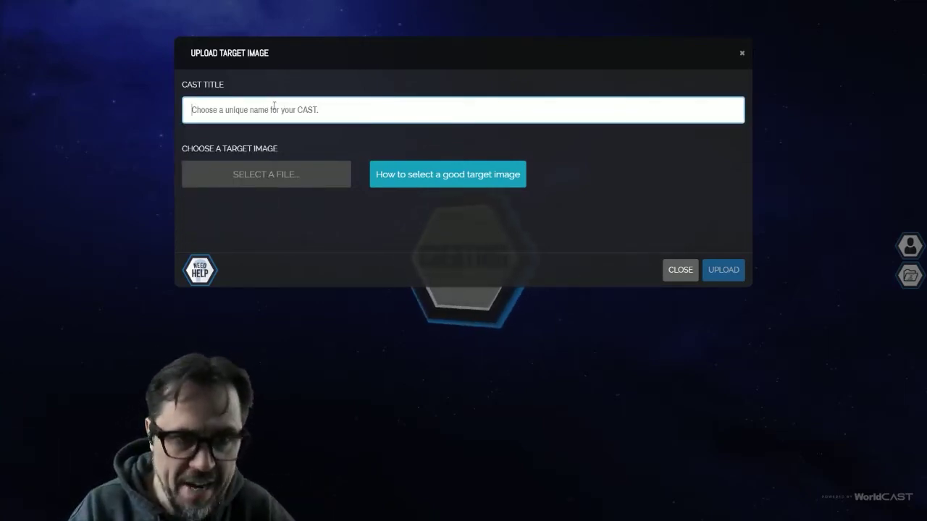
Upload a cast titled 'KD' with target image 20200323_121846.jpg
text(KD)
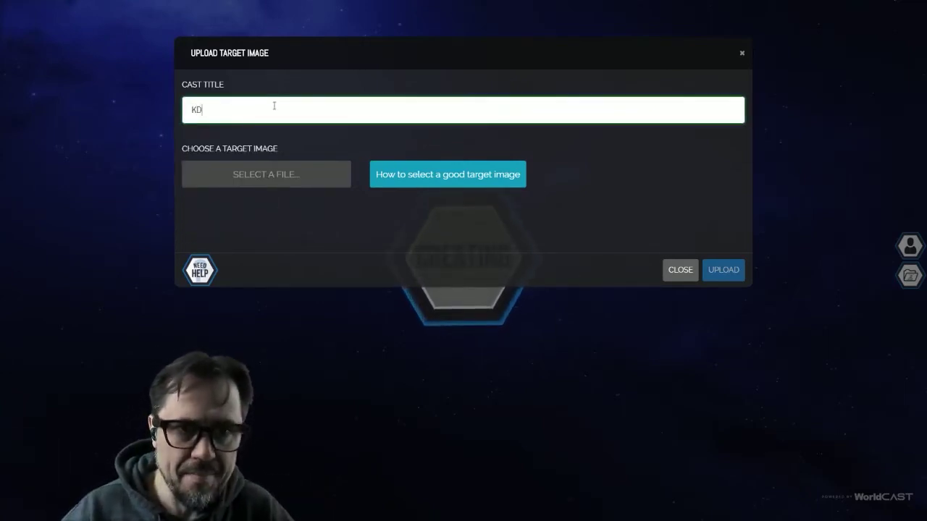
click(256, 174)
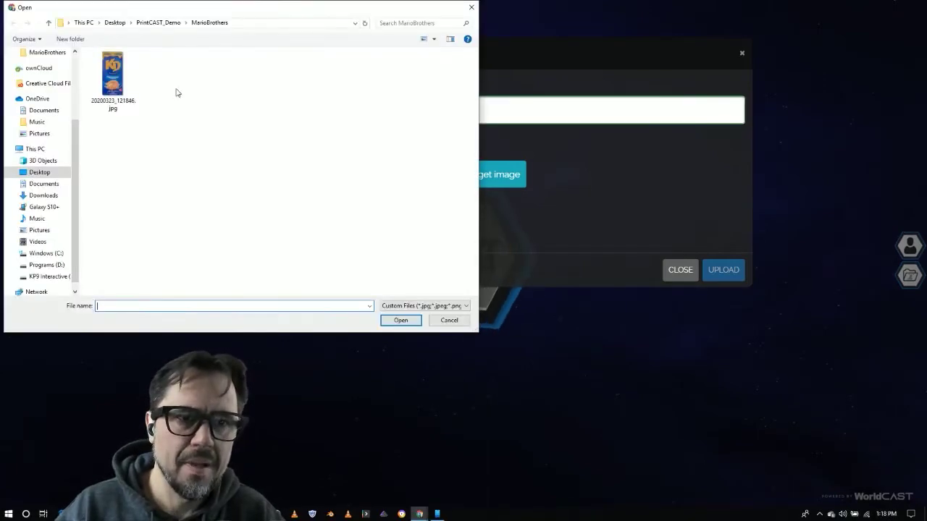
click(118, 80)
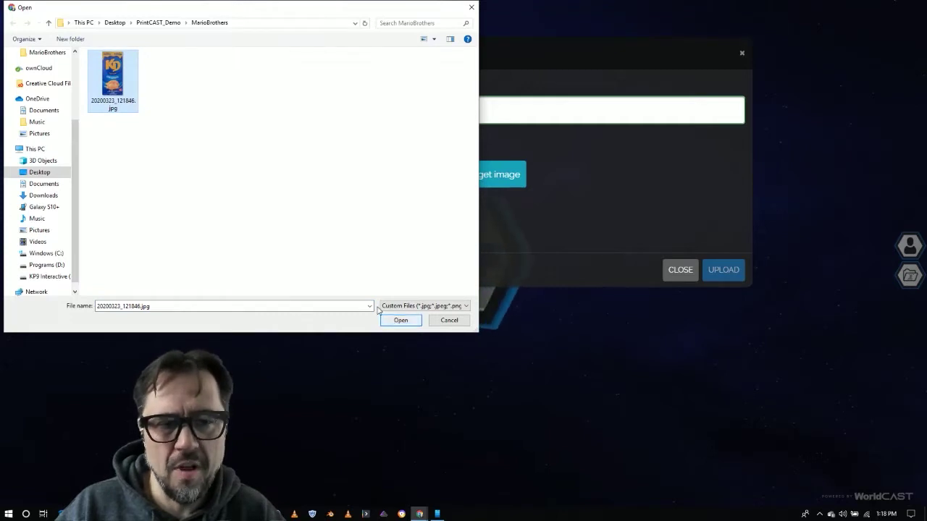
double_click(113, 71)
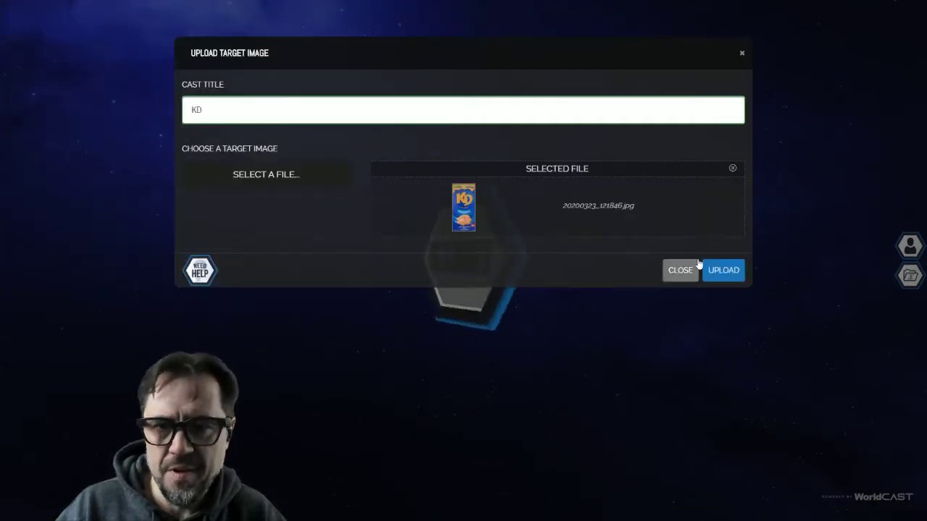
click(724, 270)
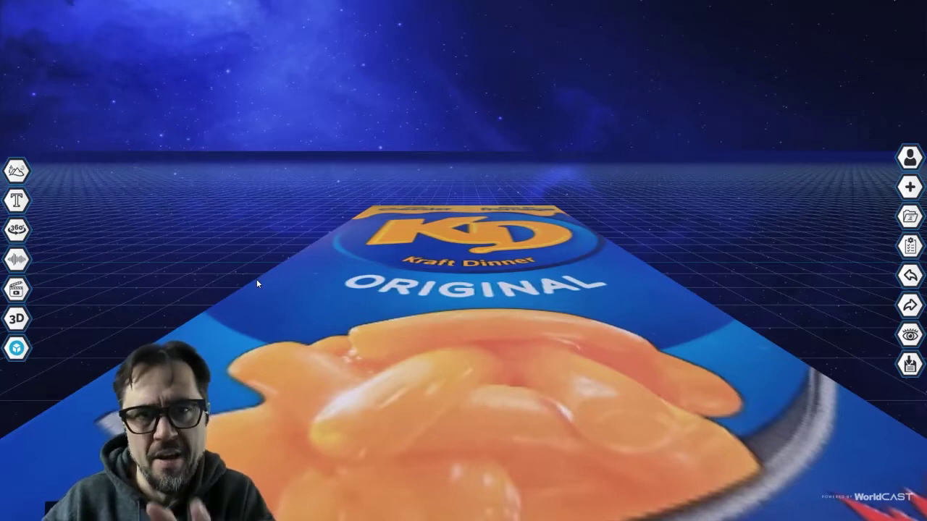
Zoom out and tilt the view to look down on the KD box target
scroll(349, 259, down, 3)
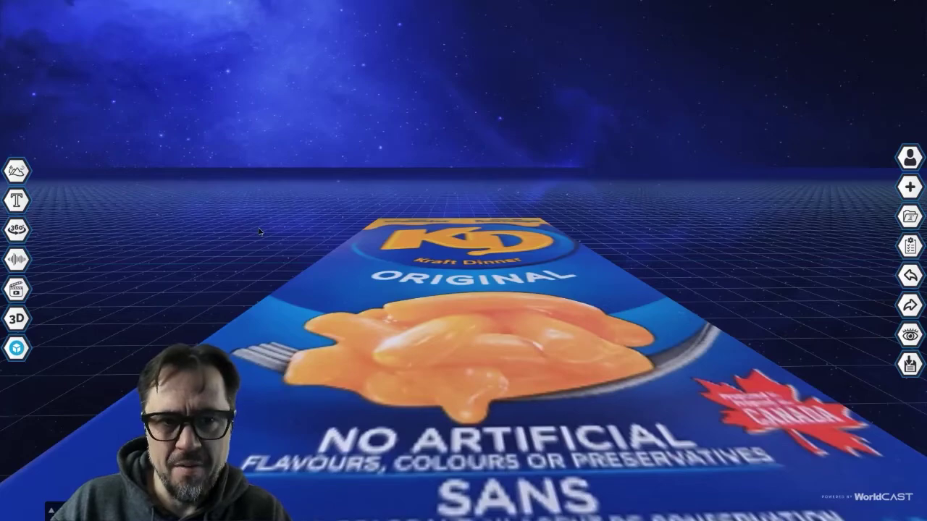
drag(259, 232, 268, 336)
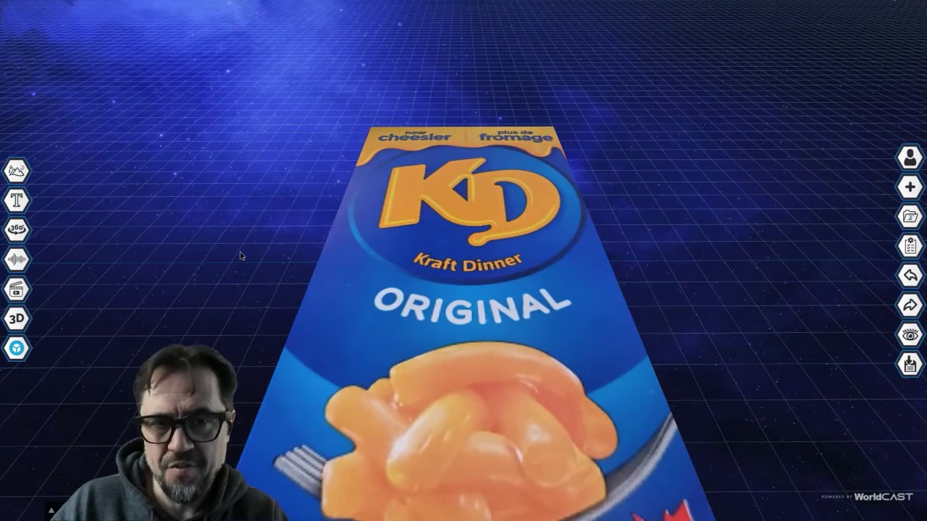
mouse_move(252, 250)
mouse_down()
mouse_move(476, 207)
mouse_move(186, 278)
mouse_move(233, 68)
mouse_move(244, 250)
mouse_up()
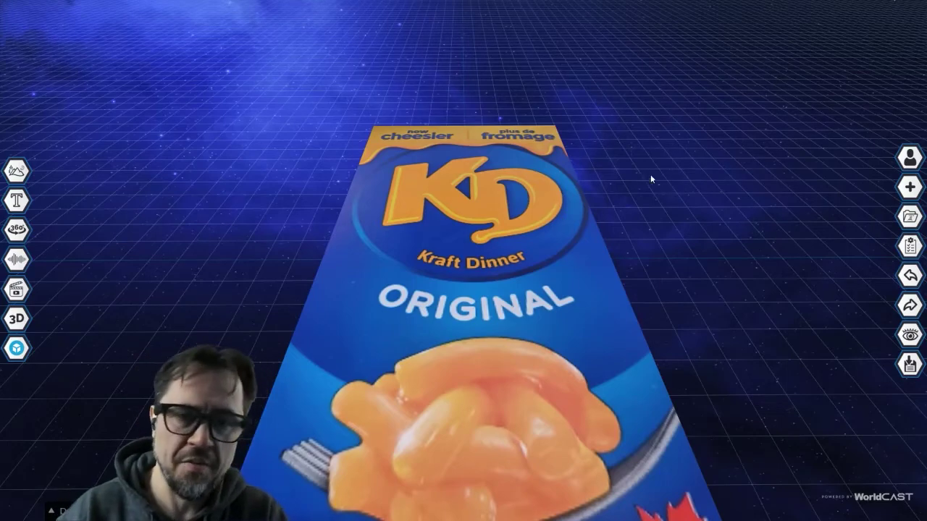
scroll(645, 182, down, 3)
scroll(645, 182, down, 2)
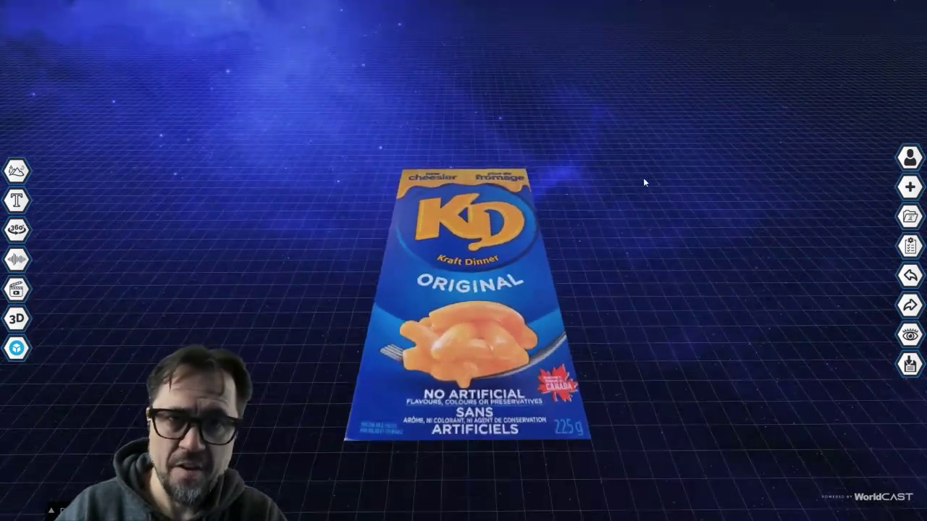
scroll(642, 193, up, 2)
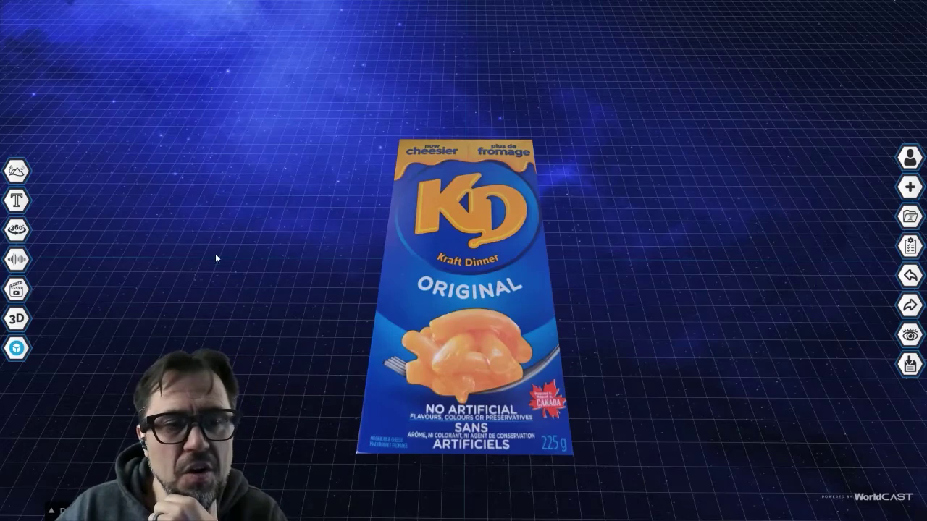
drag(245, 295, 274, 277)
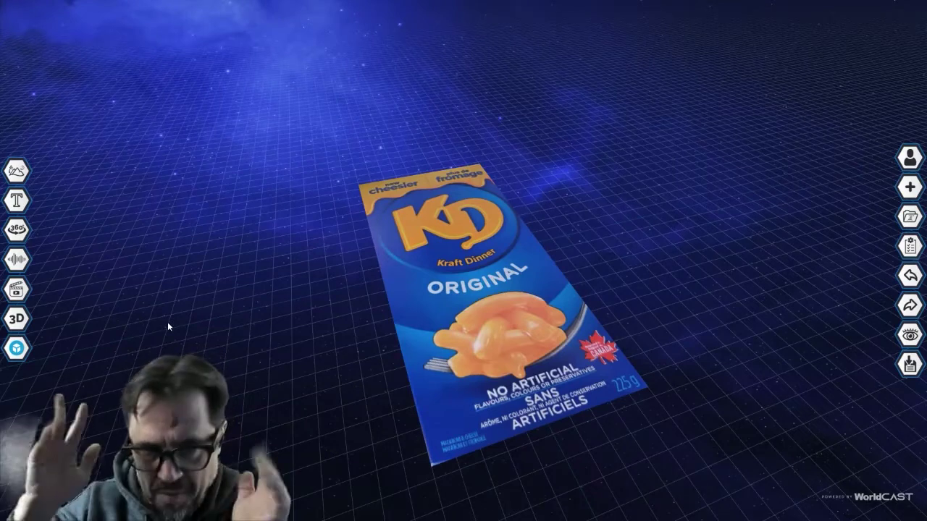
Open the Sketchfab model import window from the Cast Options toolbar
mouse_move(20, 349)
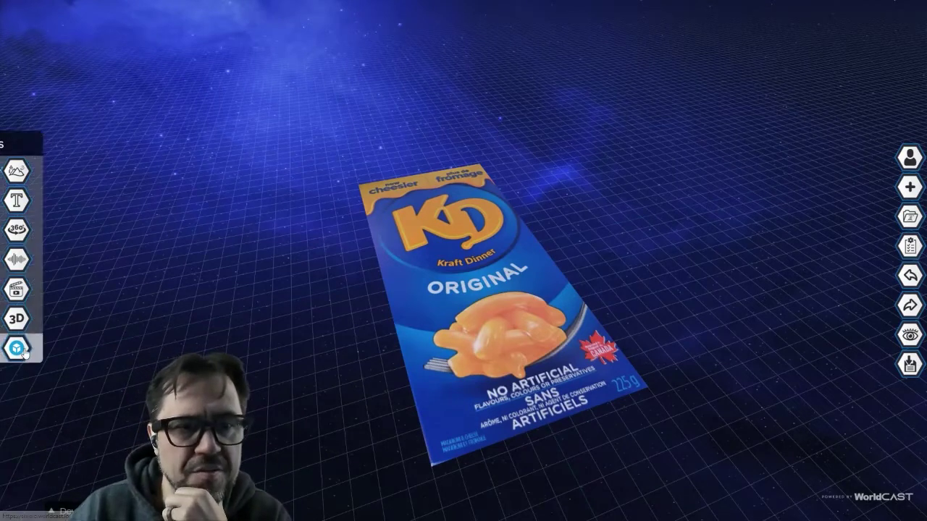
click(17, 348)
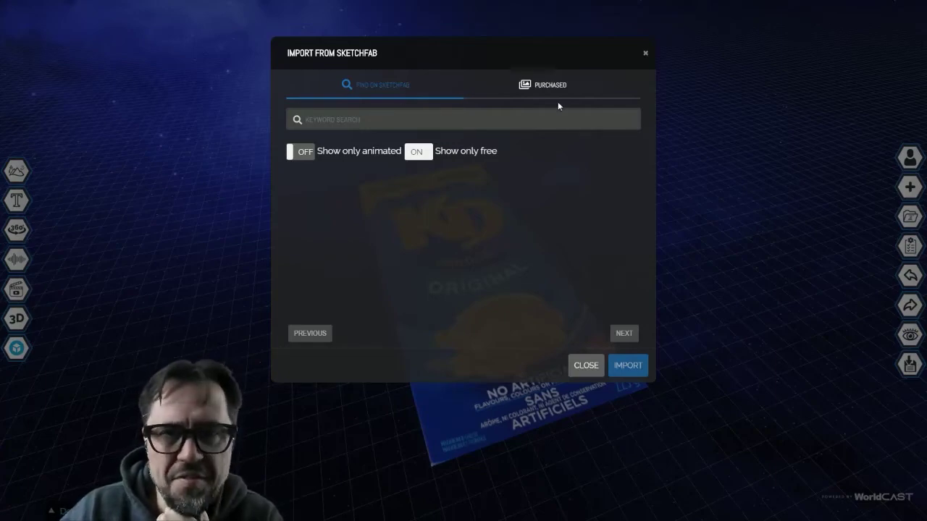
click(646, 55)
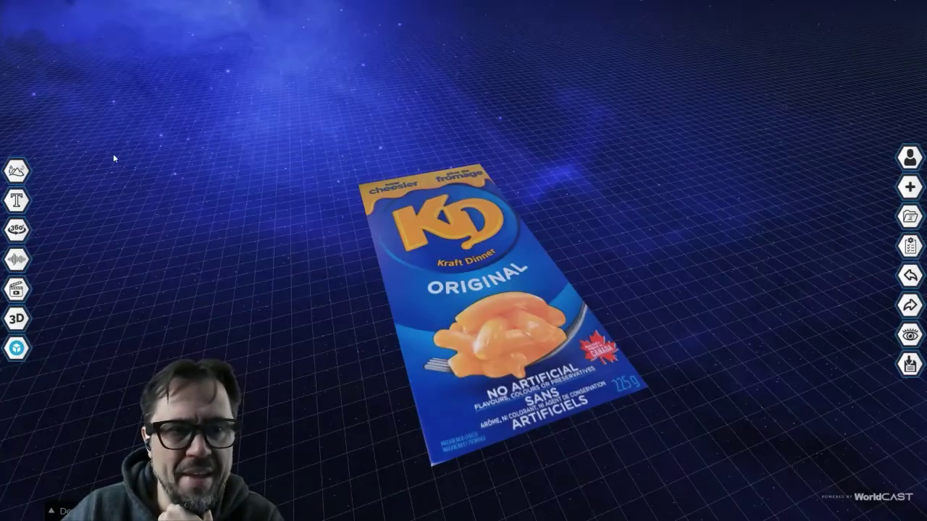
mouse_move(16, 170)
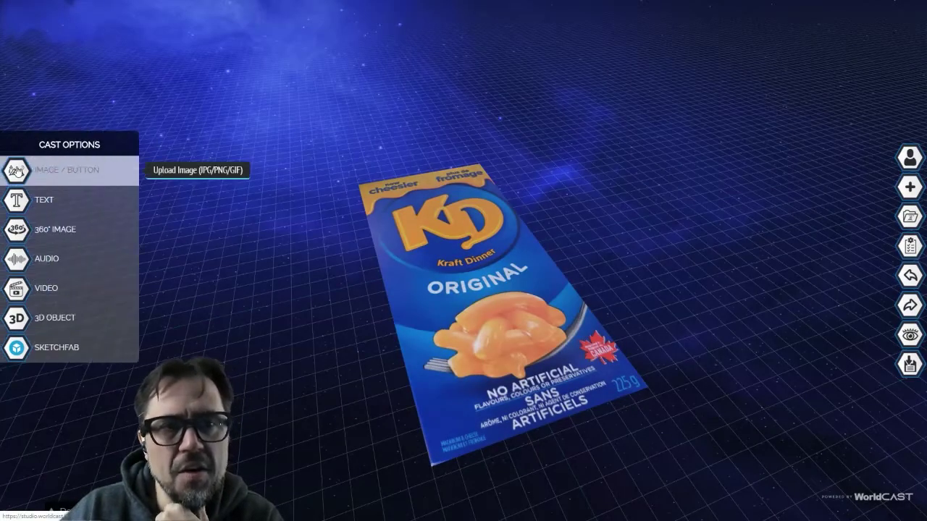
click(12, 351)
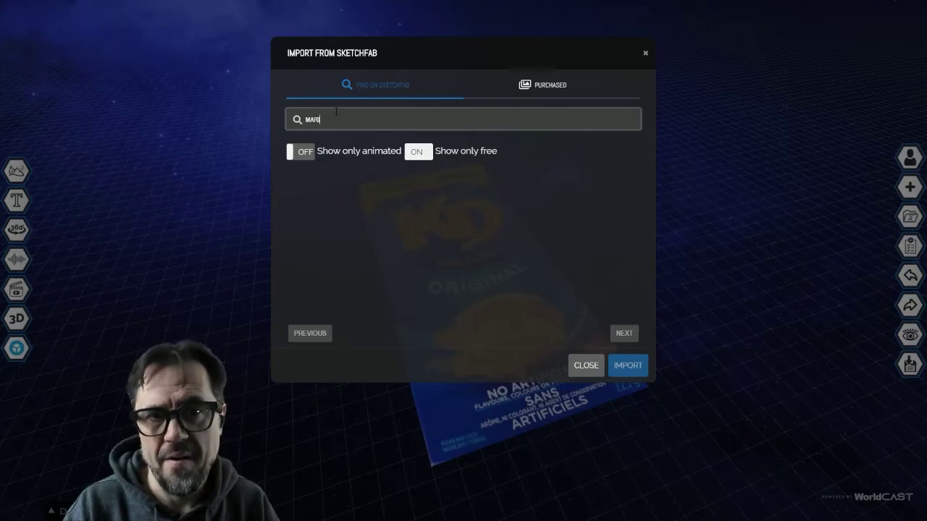
Search animated-only MARIO models and page through results to the Super Mario Cereal model
key(Return)
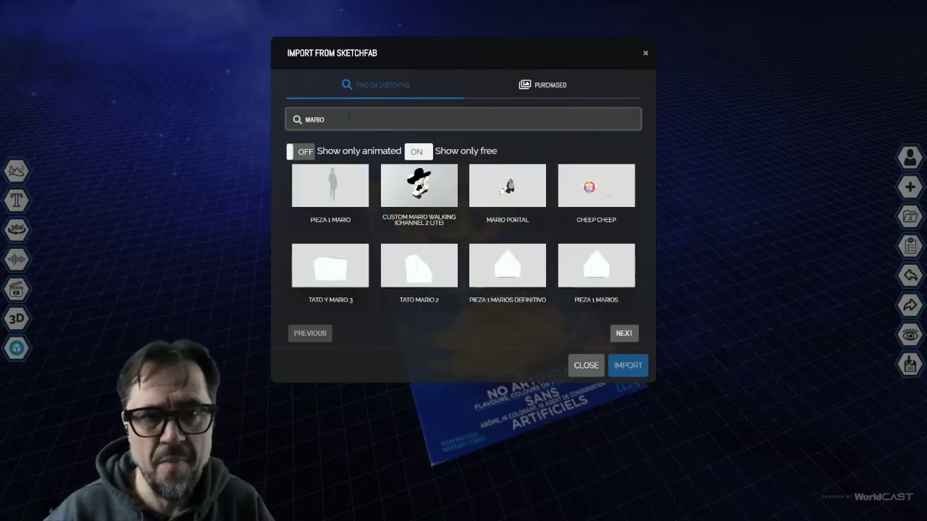
click(308, 156)
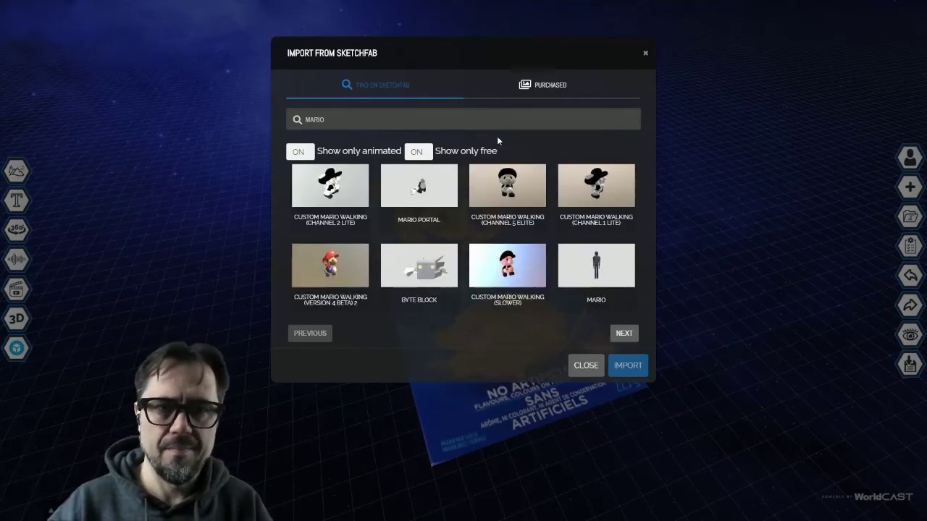
click(618, 335)
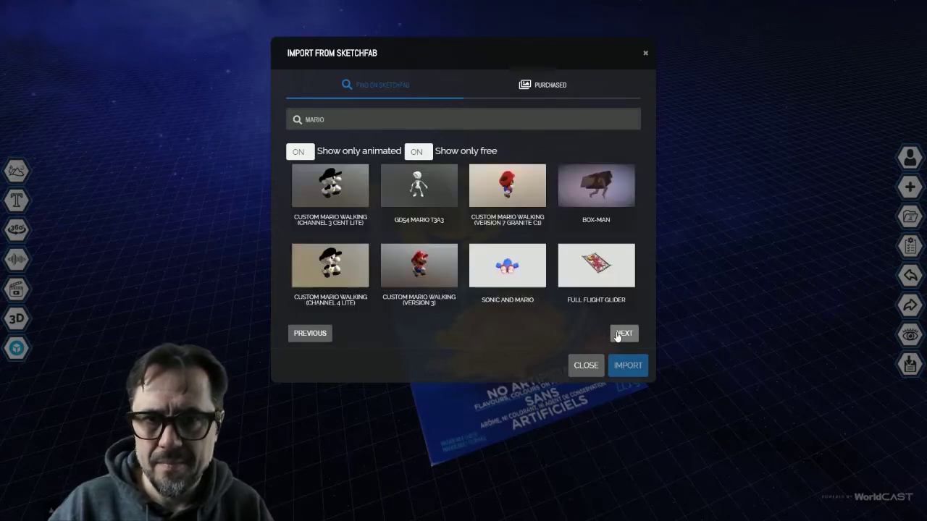
click(617, 334)
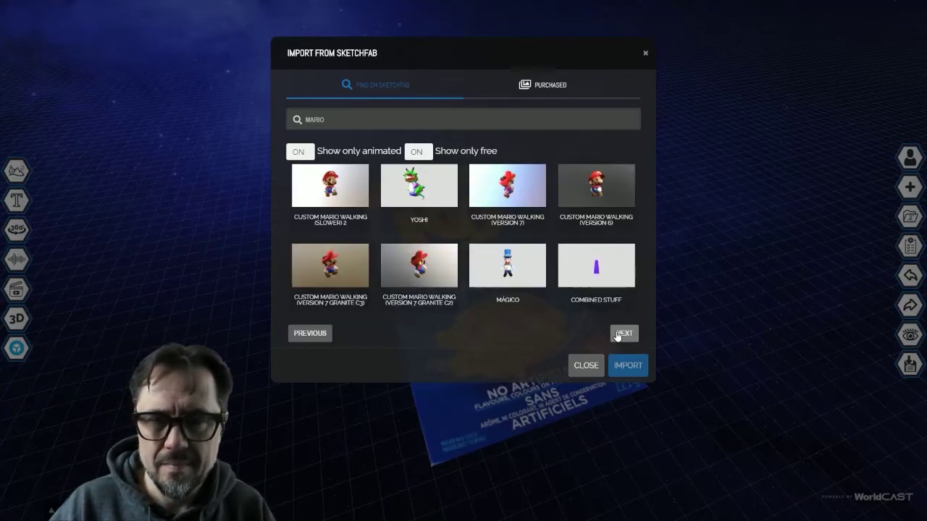
click(618, 335)
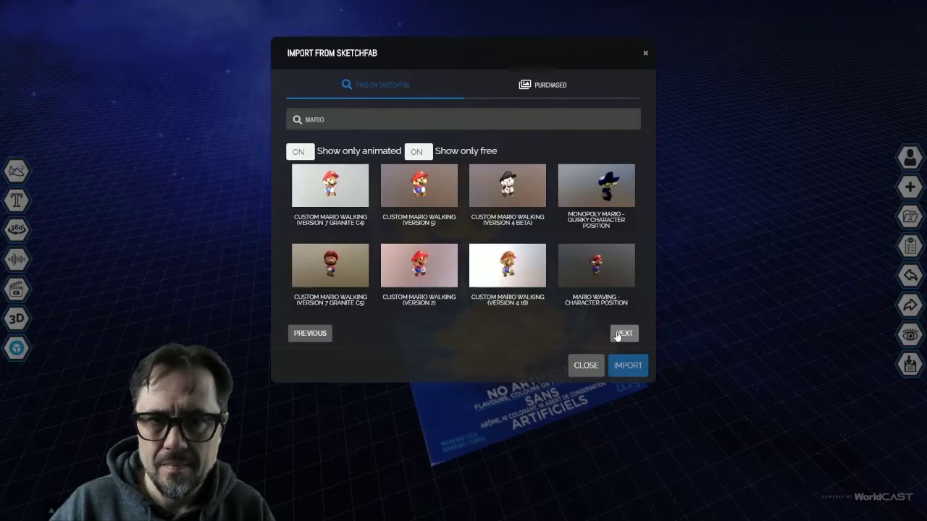
click(618, 334)
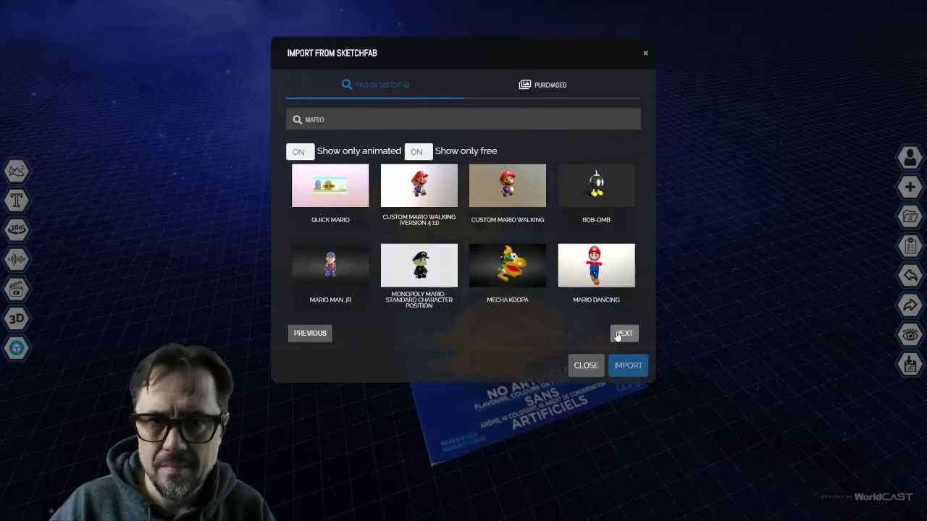
click(614, 334)
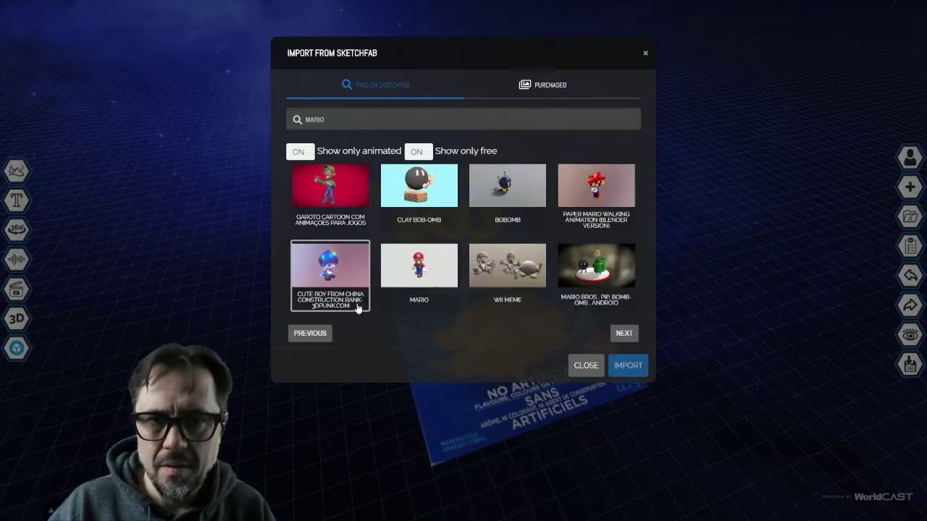
click(624, 334)
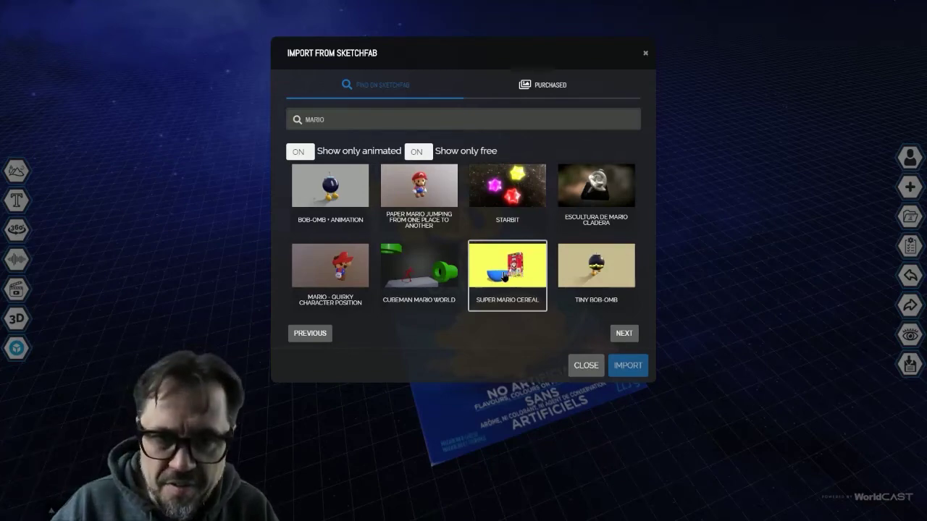
click(505, 276)
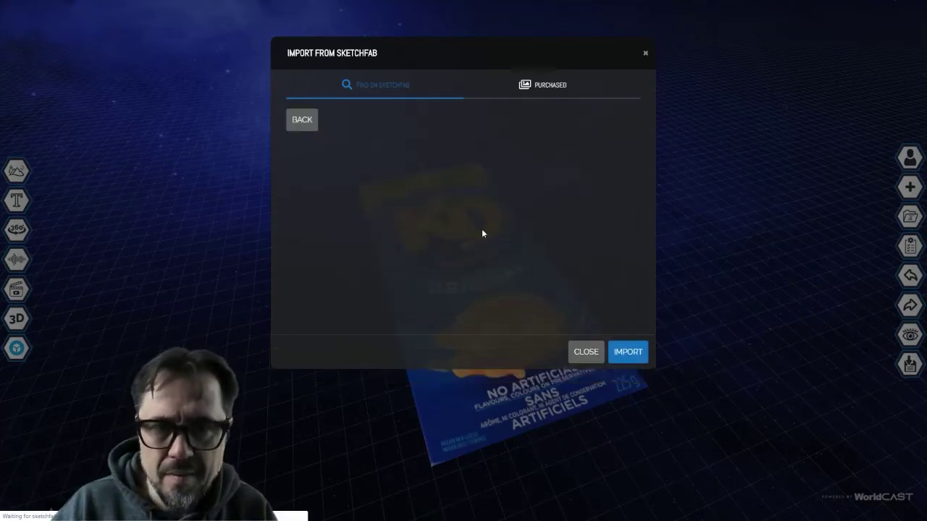
Preview the Super Mario Cereal model in 3D and import it into the KD scene
click(471, 230)
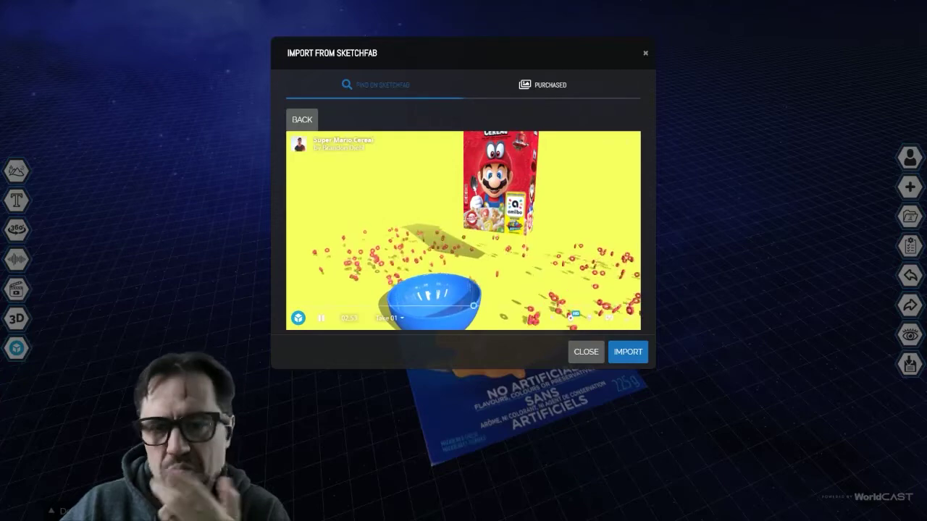
click(628, 352)
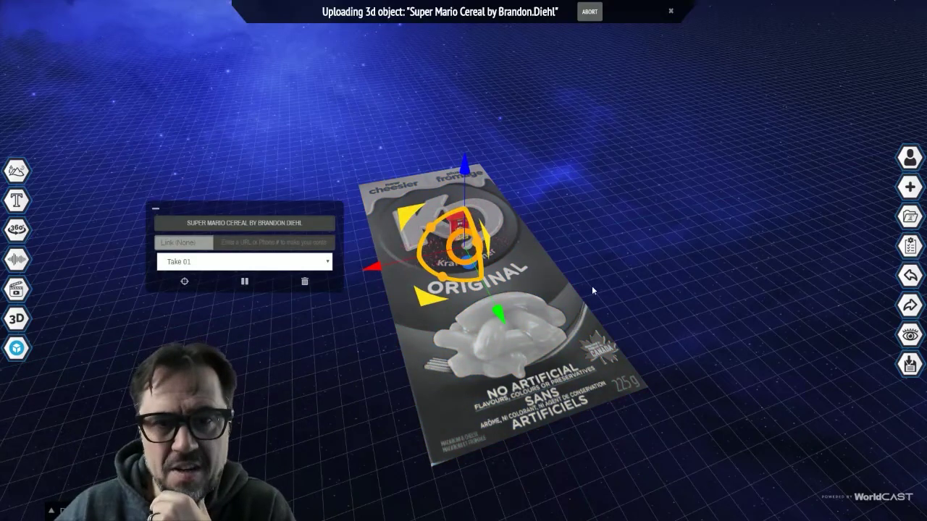
Zoom in and drag the cereal box onto the Kraft Dinner logo
scroll(592, 285, up, 5)
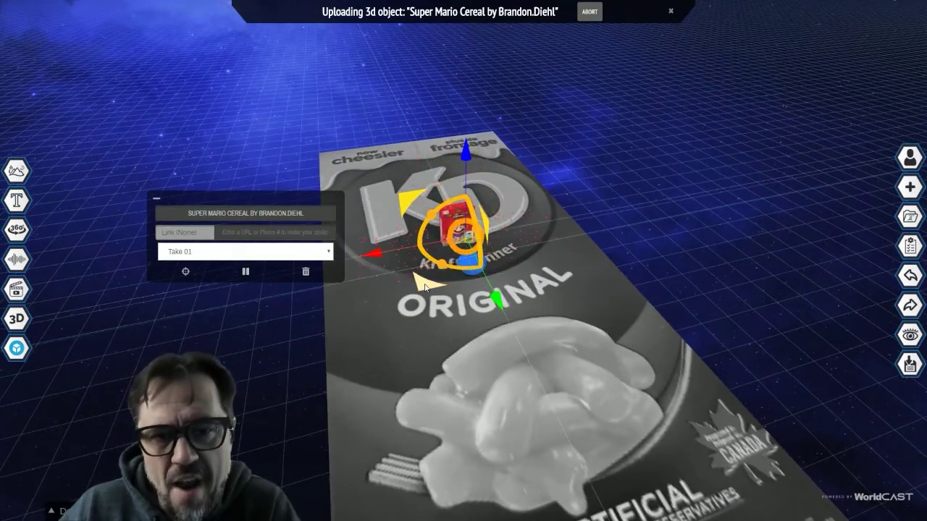
drag(424, 288, 456, 353)
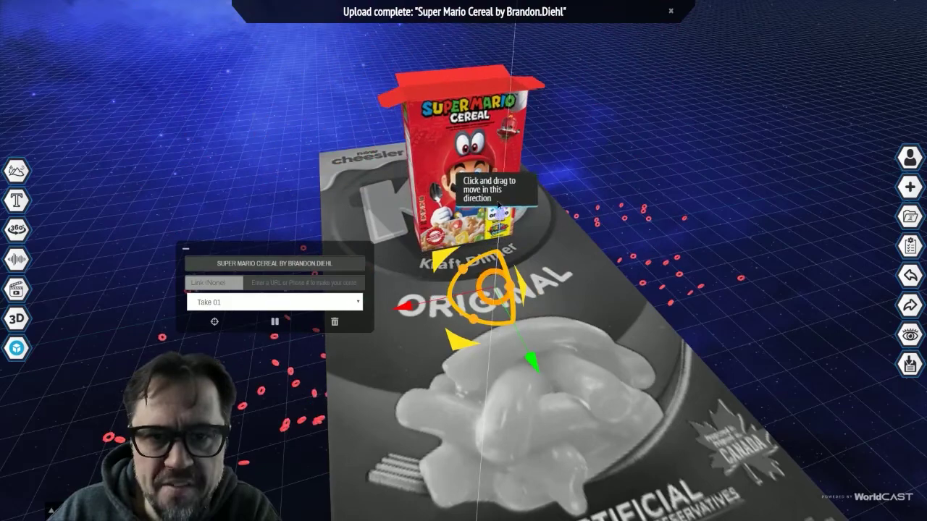
Raise the cereal box and move it along the upper part of the KD box
drag(500, 210, 514, 332)
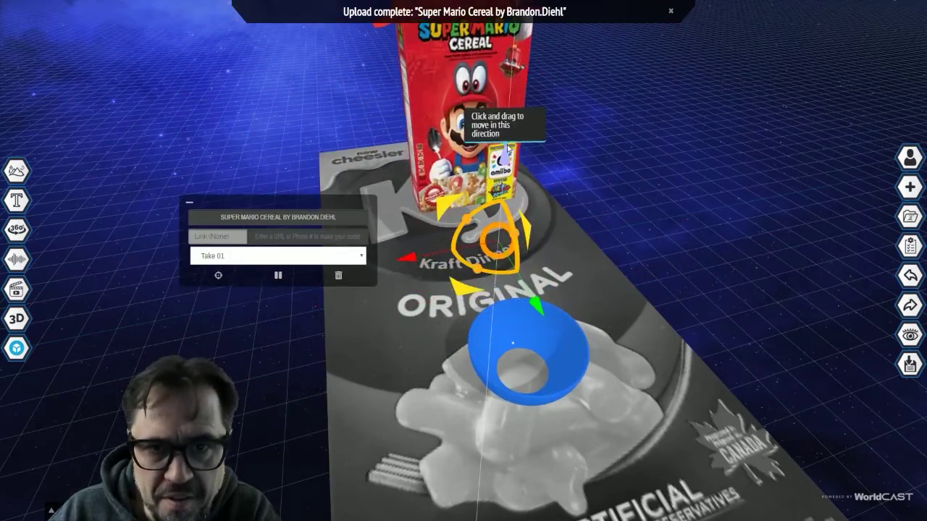
mouse_move(503, 154)
mouse_down()
mouse_move(502, 188)
mouse_move(499, 168)
mouse_up()
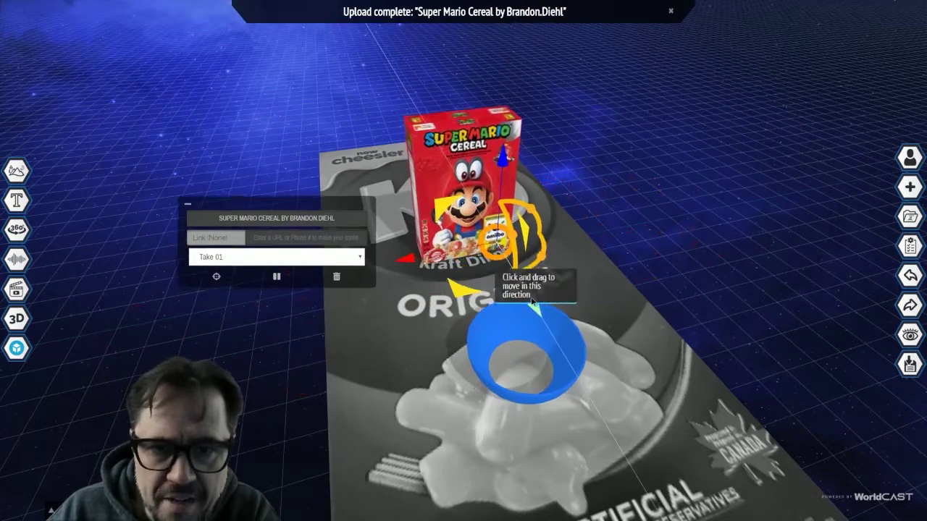
drag(507, 301, 485, 223)
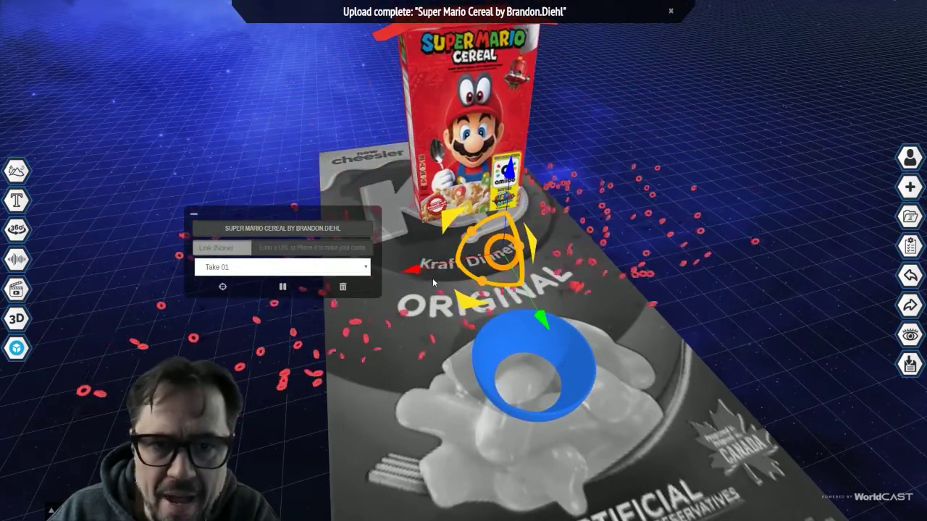
mouse_move(414, 272)
mouse_down()
mouse_move(535, 278)
mouse_move(425, 283)
mouse_up()
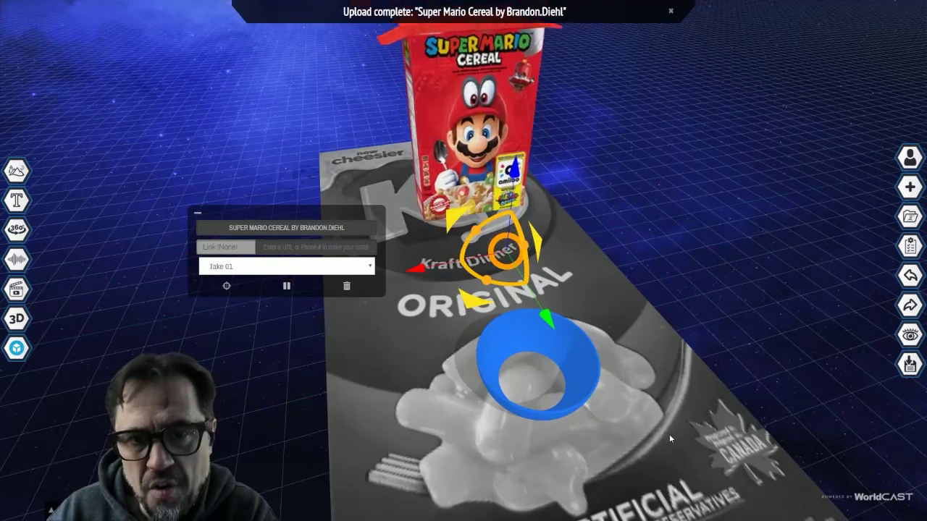
Turn the cereal box 45° and save the cast
drag(669, 434, 562, 311)
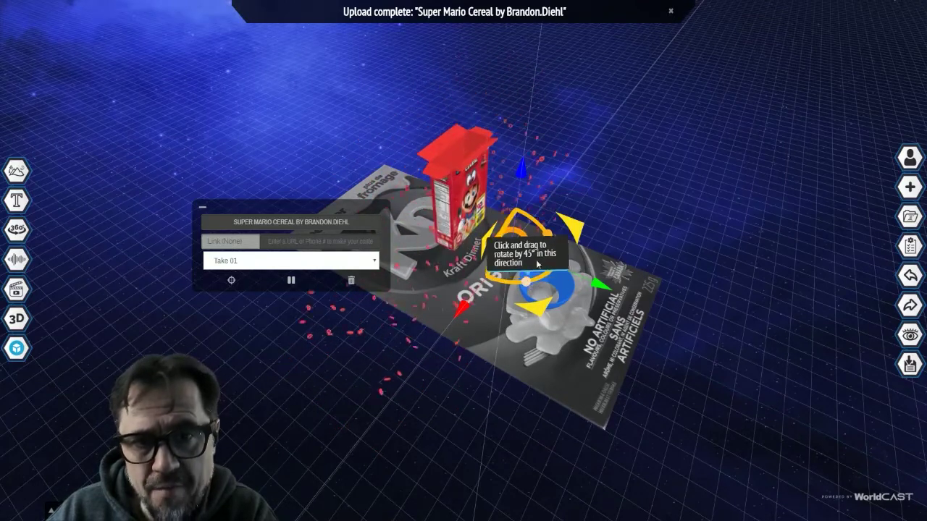
click(547, 234)
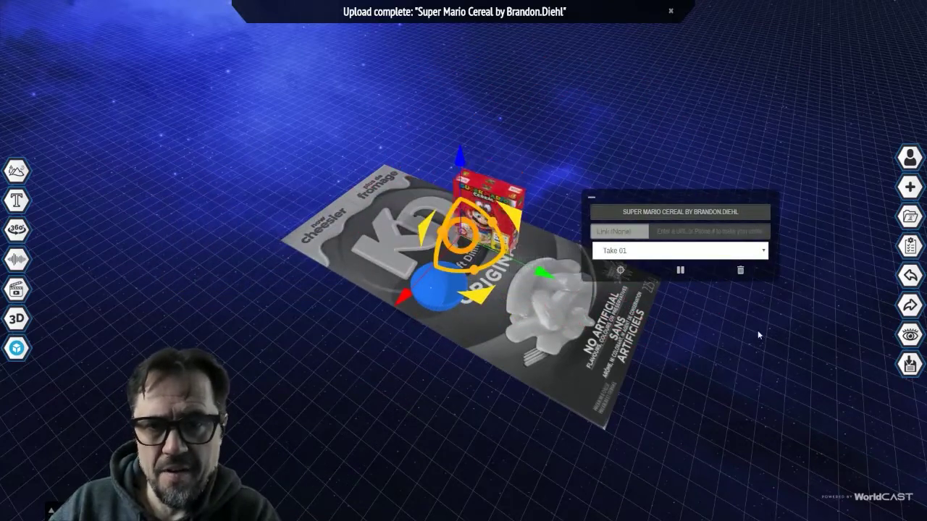
click(911, 366)
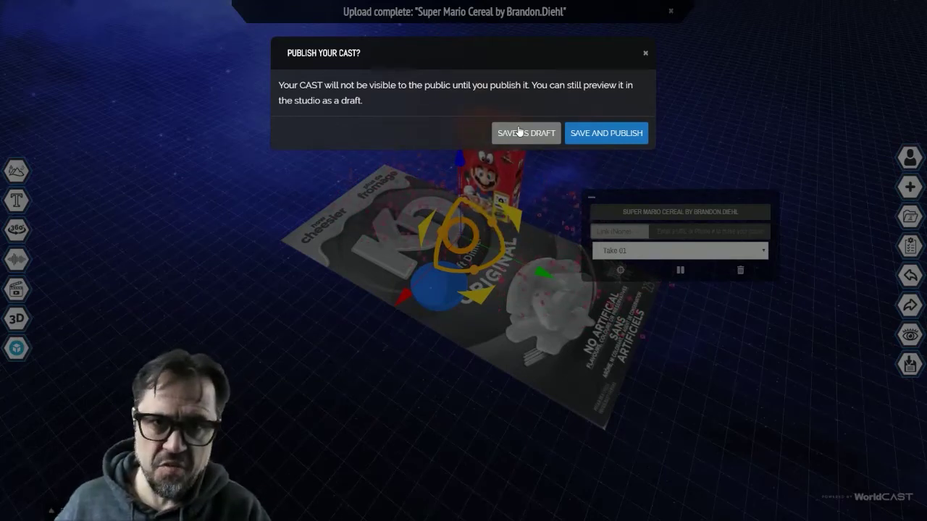
Save and publish the KD cast on the free Dev Premium plan, then return to the studio
click(604, 134)
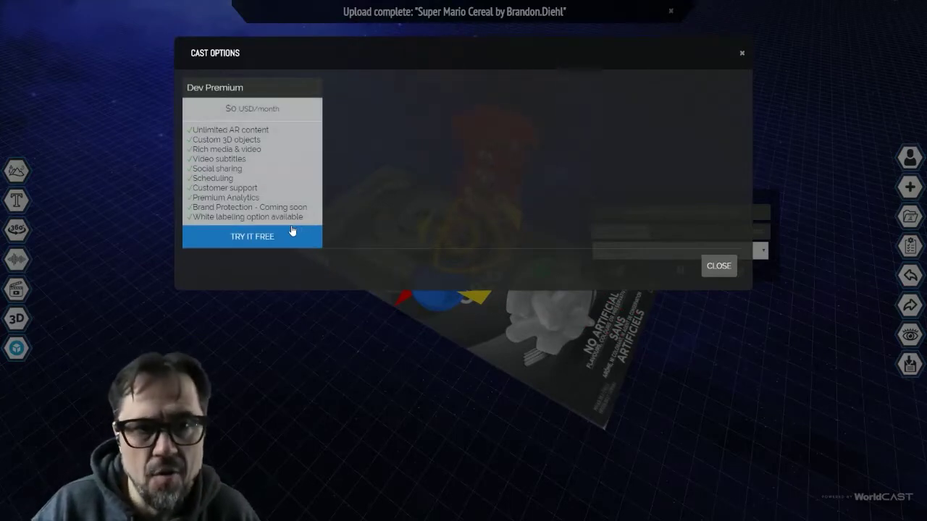
click(281, 238)
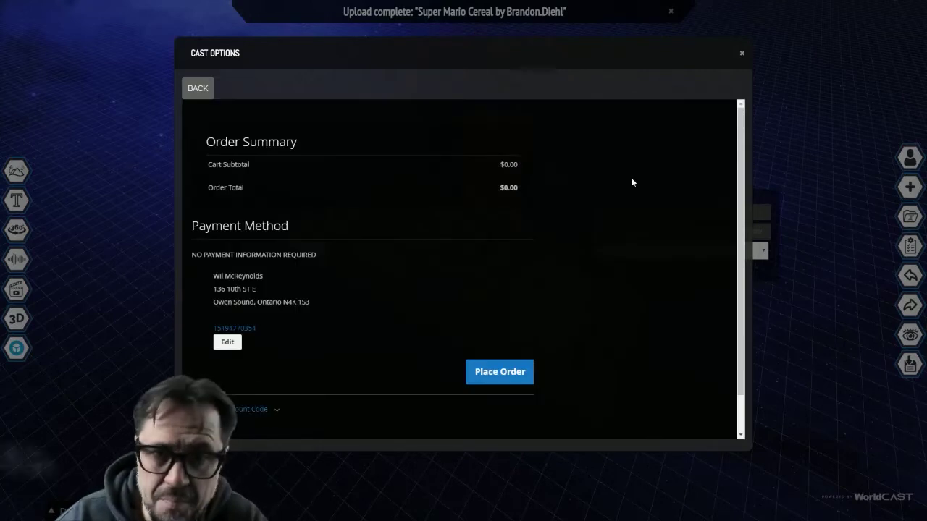
scroll(608, 271, down, 2)
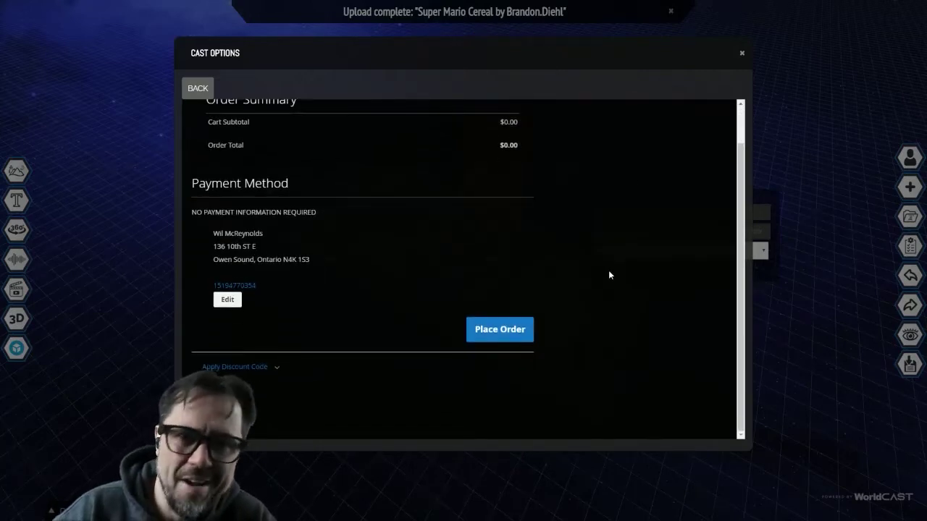
click(490, 330)
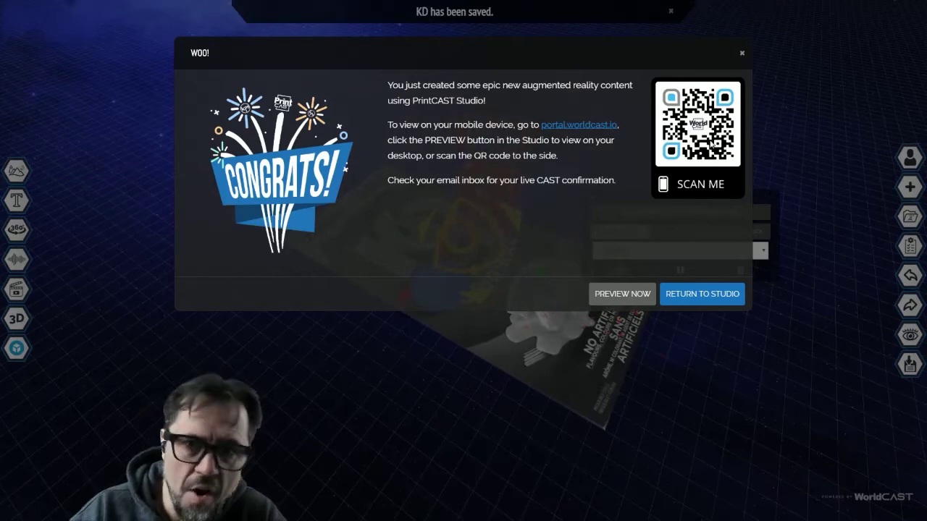
click(702, 294)
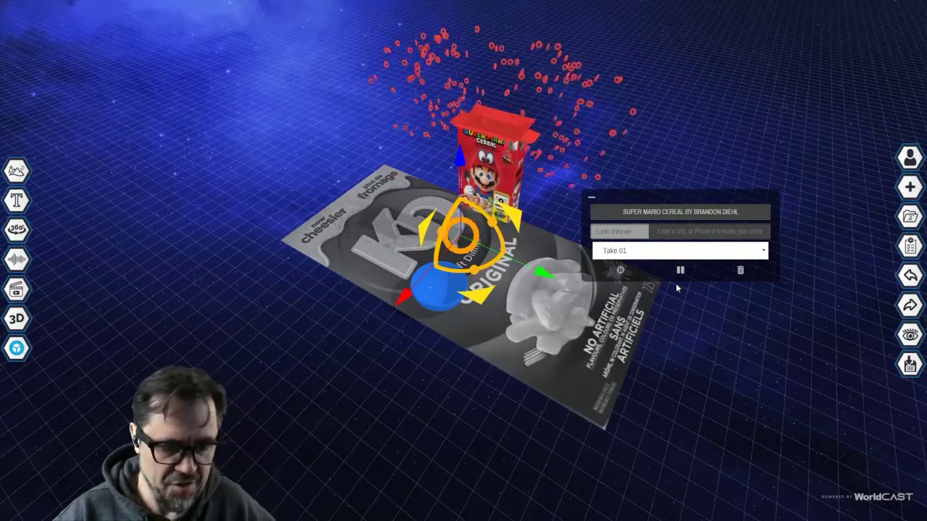
Exit full screen and watch the KD cast in AR on the phone mirrored in Your Phone
key(F11)
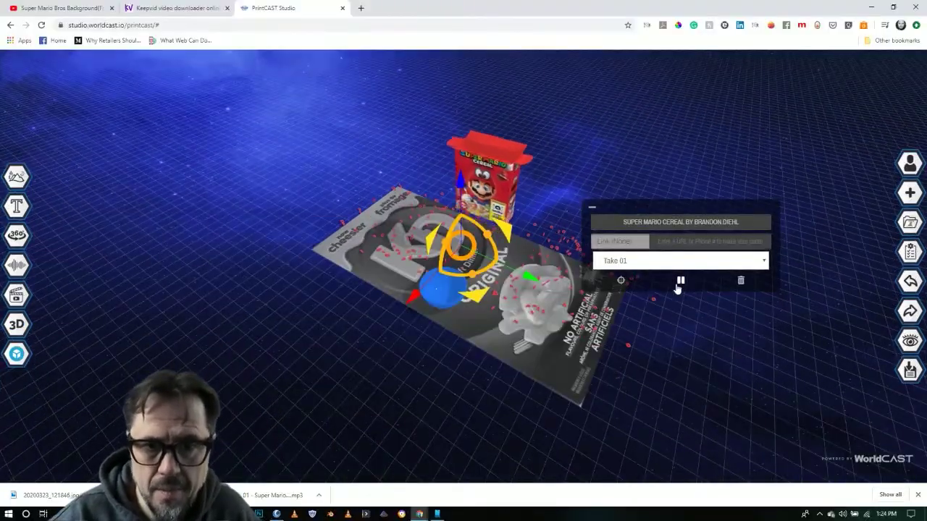
click(437, 514)
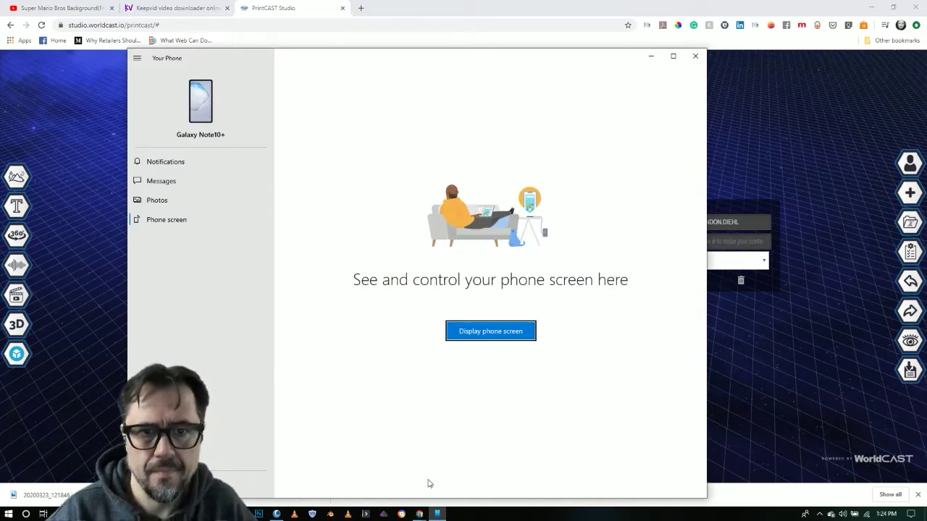
click(491, 331)
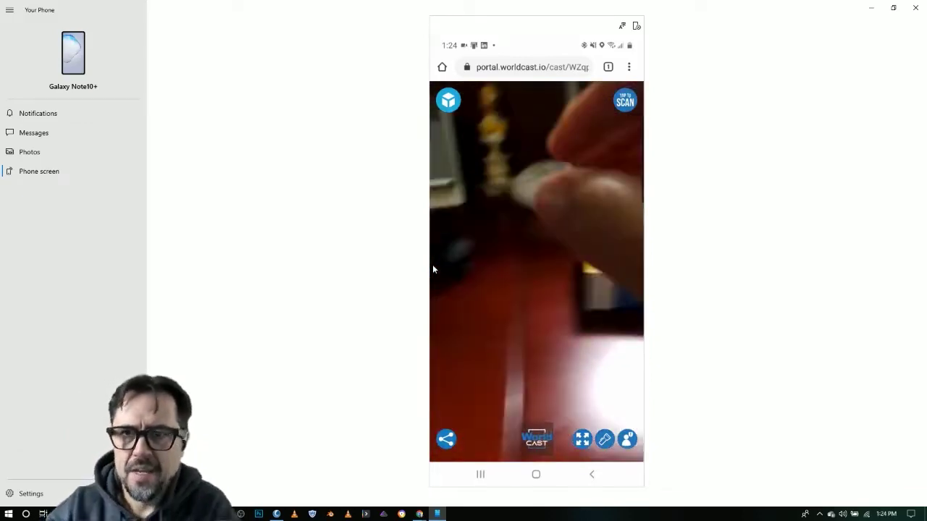
click(869, 11)
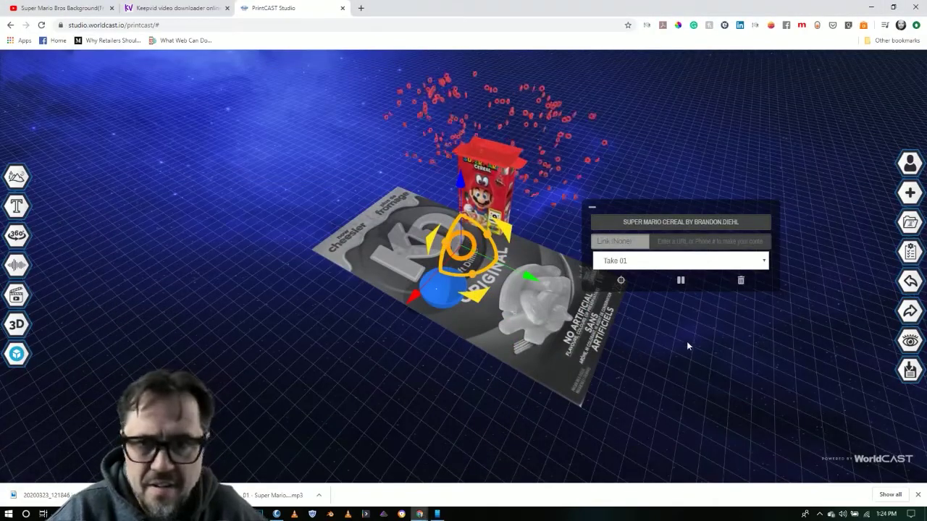
Import the Paper Mario Jumping From One Place To Another model from Sketchfab's MARIO results
key(F11)
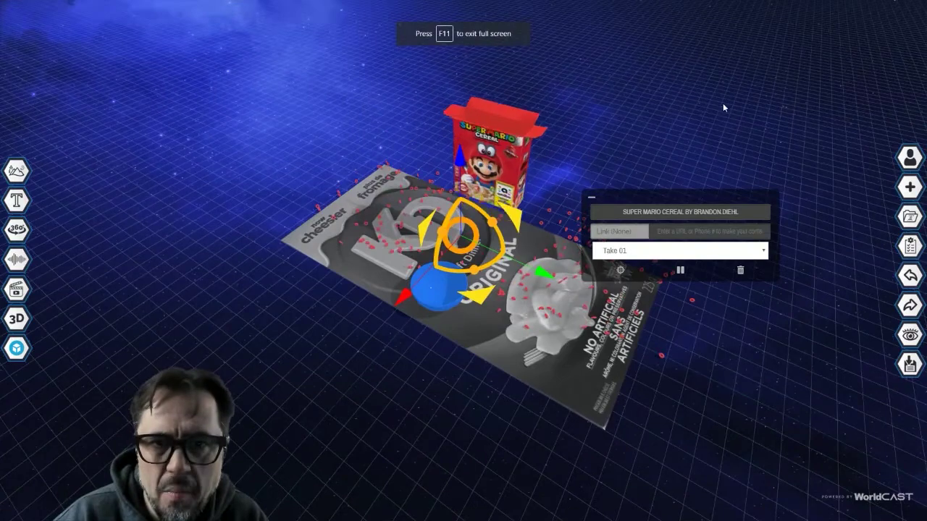
drag(722, 107, 682, 118)
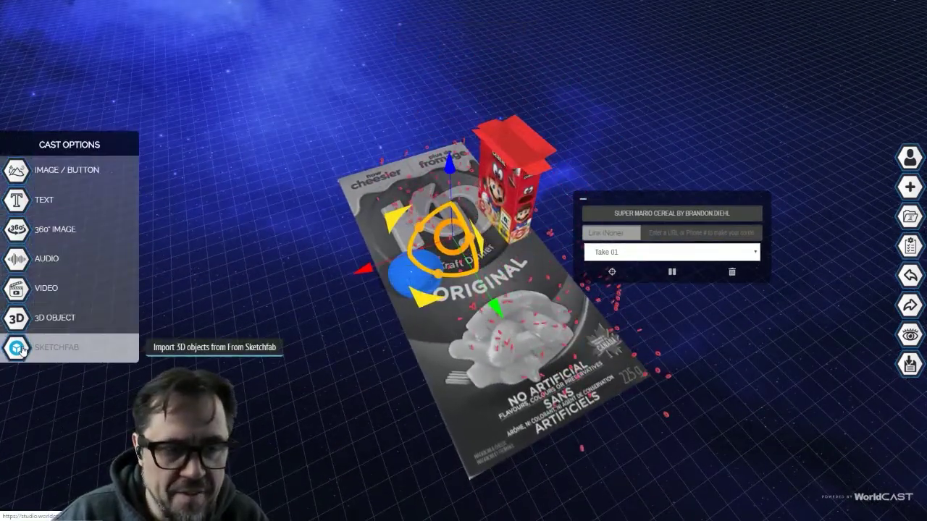
click(22, 350)
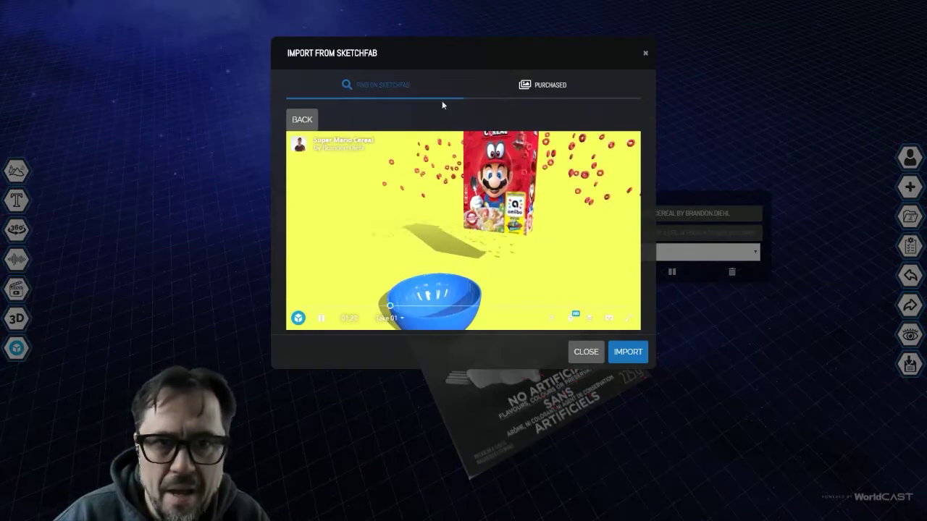
click(442, 87)
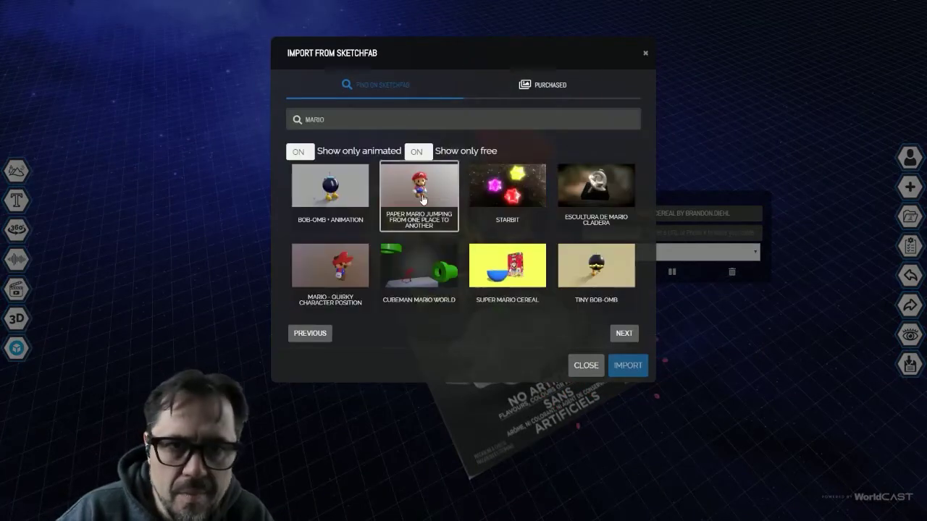
click(514, 192)
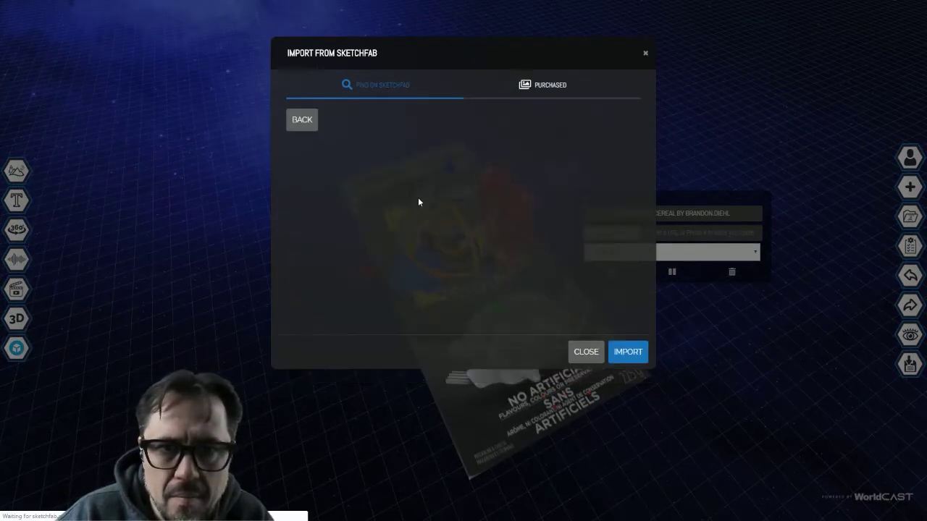
click(469, 233)
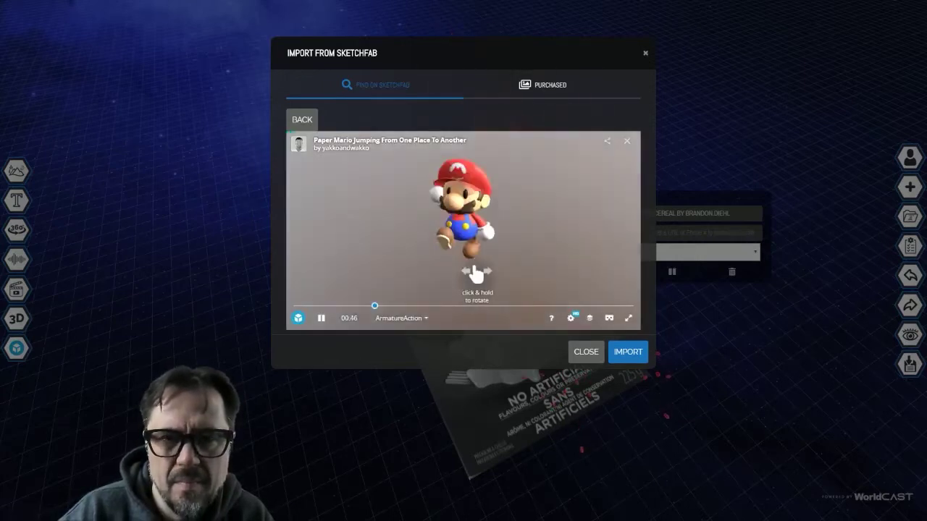
click(627, 352)
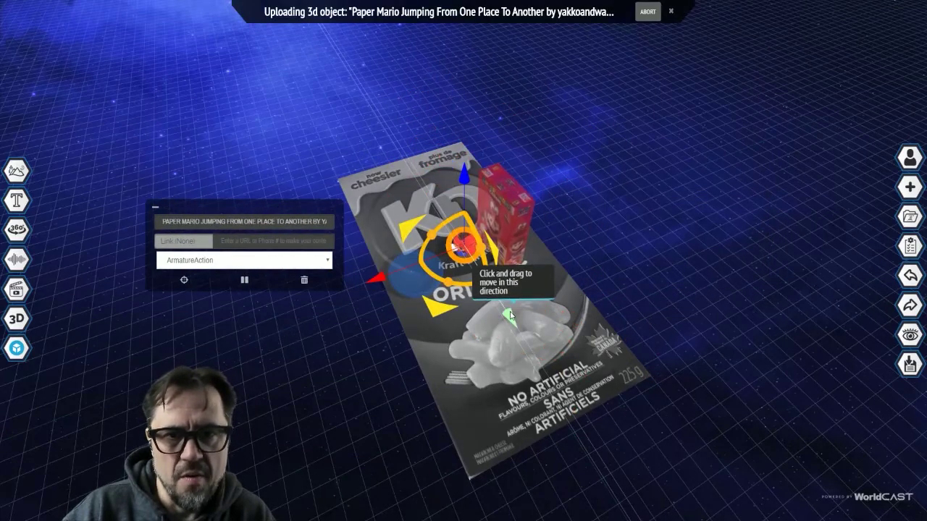
Position the jumping Paper Mario model just left of the Kraft Dinner box
drag(510, 319, 406, 213)
drag(330, 205, 278, 219)
drag(406, 259, 409, 263)
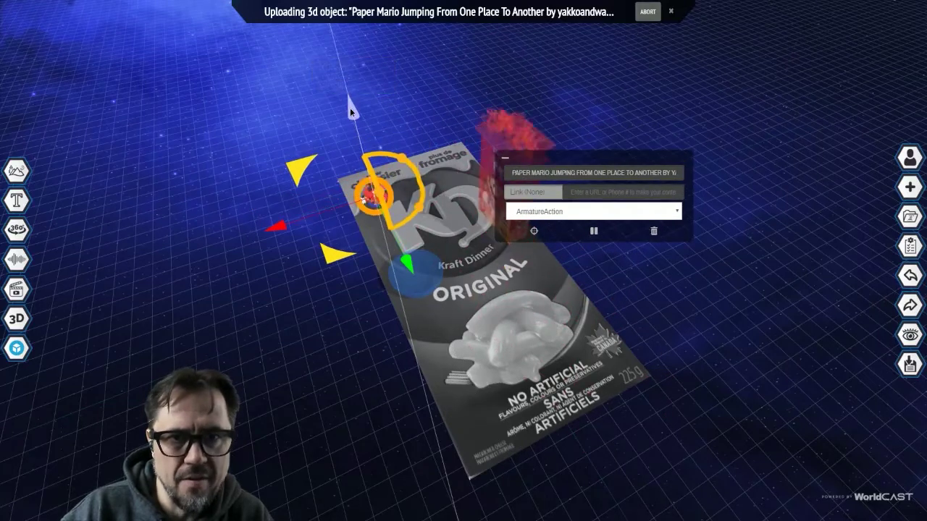
drag(353, 106, 452, 154)
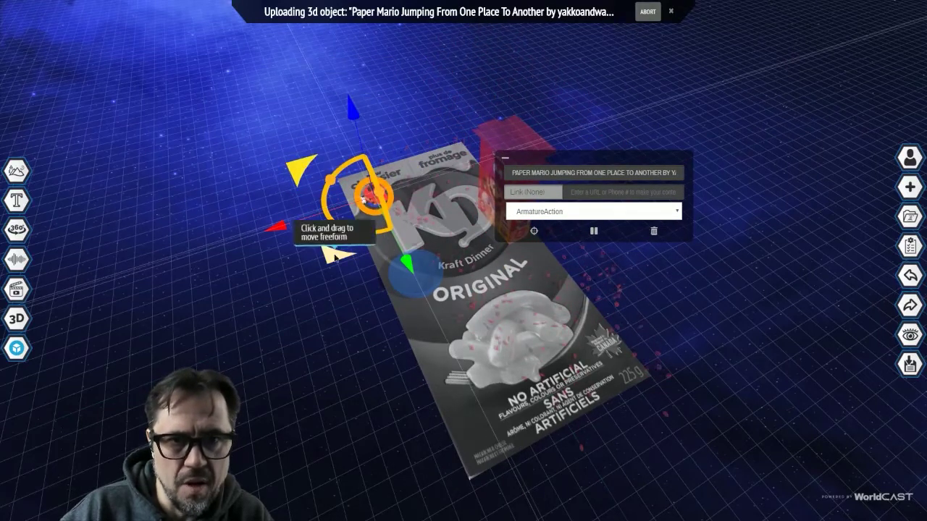
mouse_move(337, 250)
mouse_down()
mouse_move(415, 249)
mouse_move(533, 376)
mouse_move(379, 265)
mouse_move(331, 252)
mouse_move(332, 243)
mouse_up()
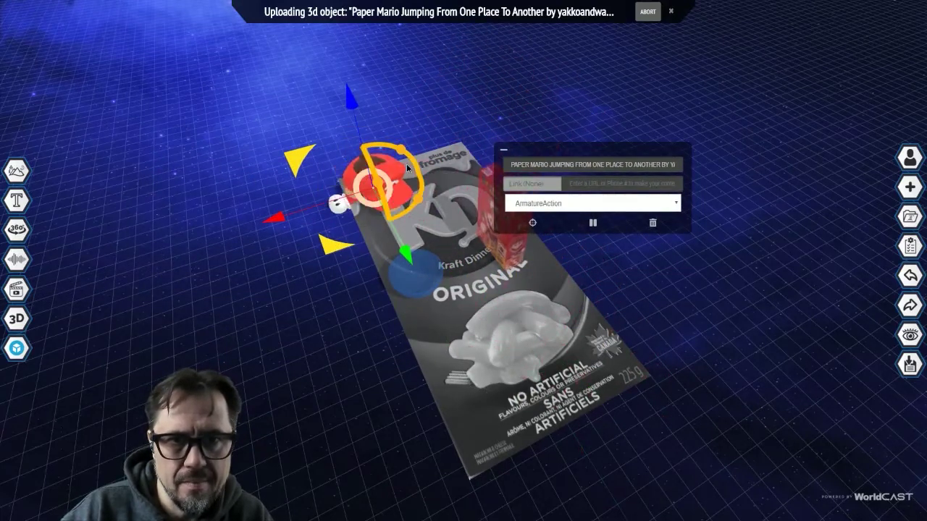
drag(351, 92, 332, 40)
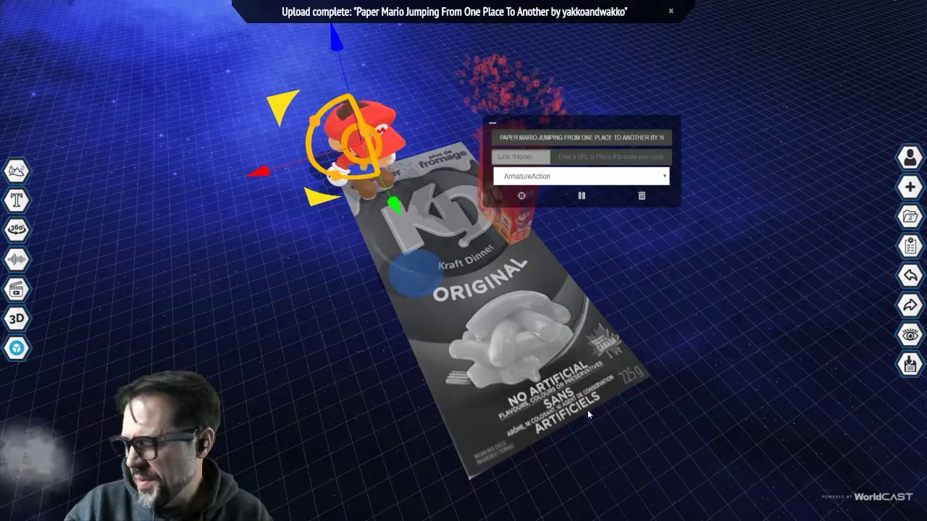
drag(651, 476, 728, 405)
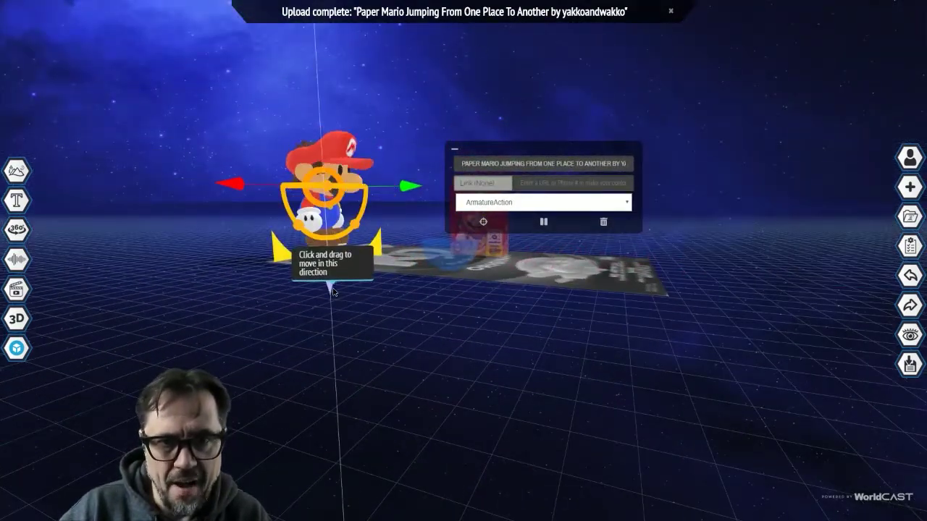
drag(333, 292, 329, 310)
drag(235, 255, 165, 286)
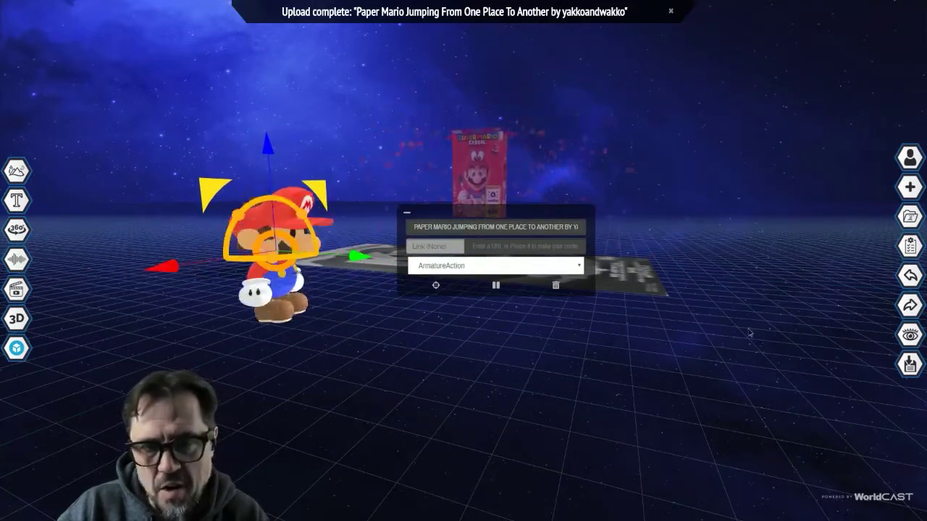
drag(750, 333, 665, 349)
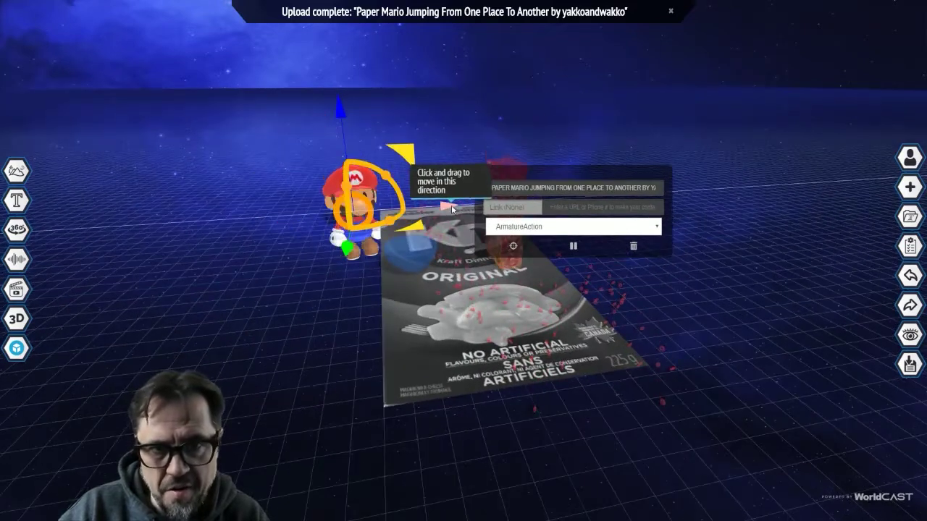
drag(452, 209, 415, 214)
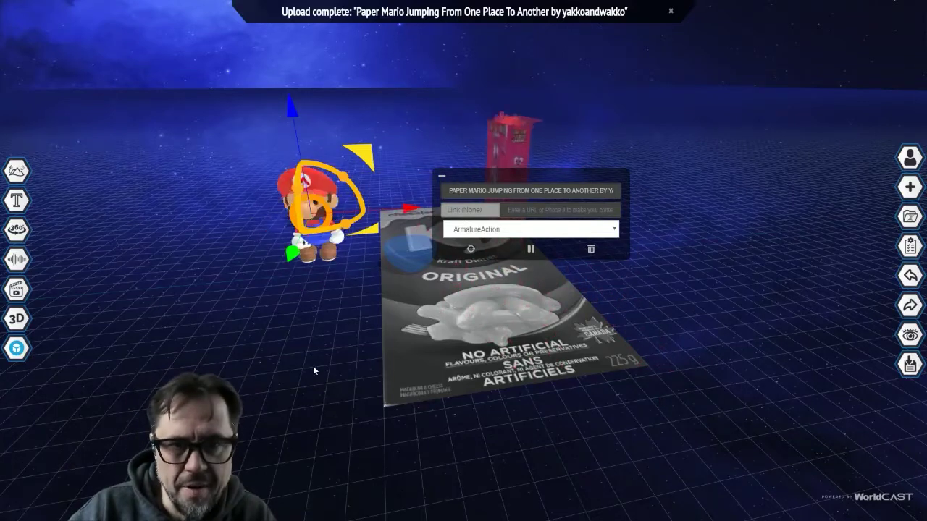
Save the KD cast and dismiss the save confirmation
click(912, 369)
click(700, 294)
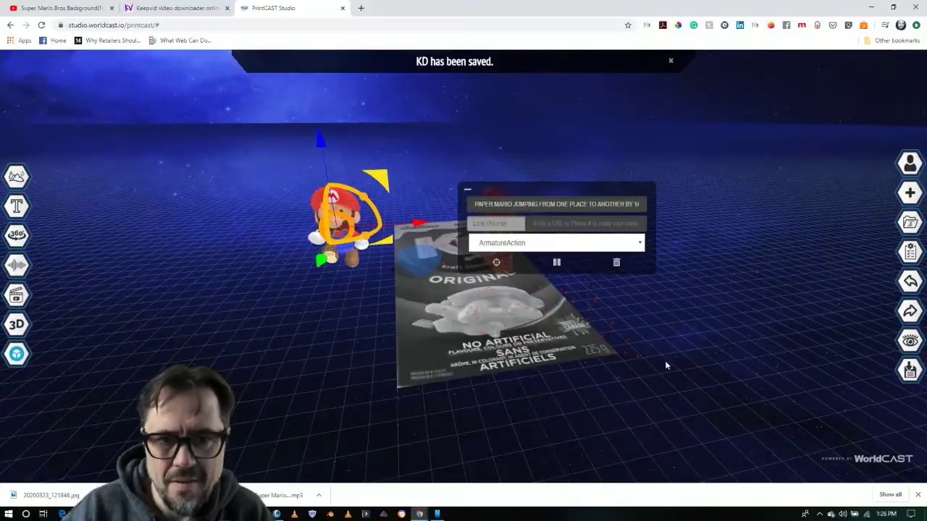
click(439, 514)
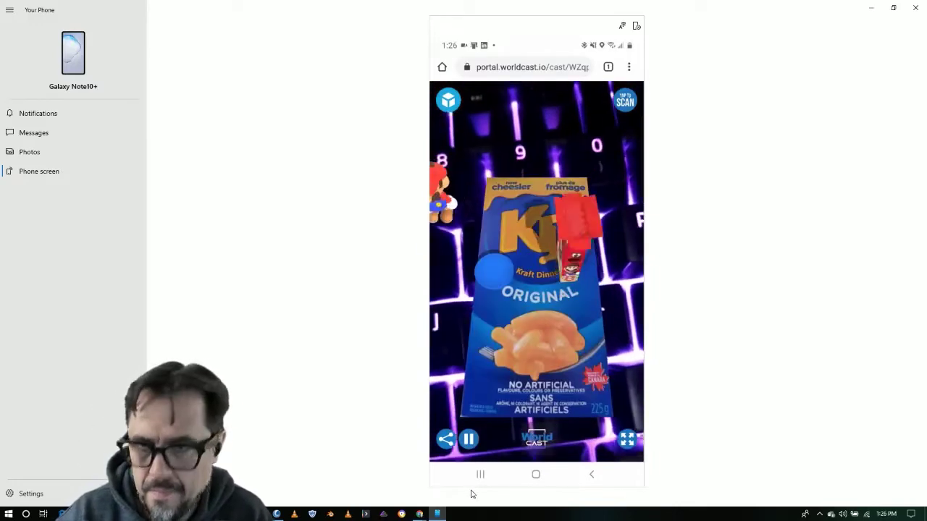
Hide the Your Phone mirror to get back to the PrintCAST Studio scene
click(875, 7)
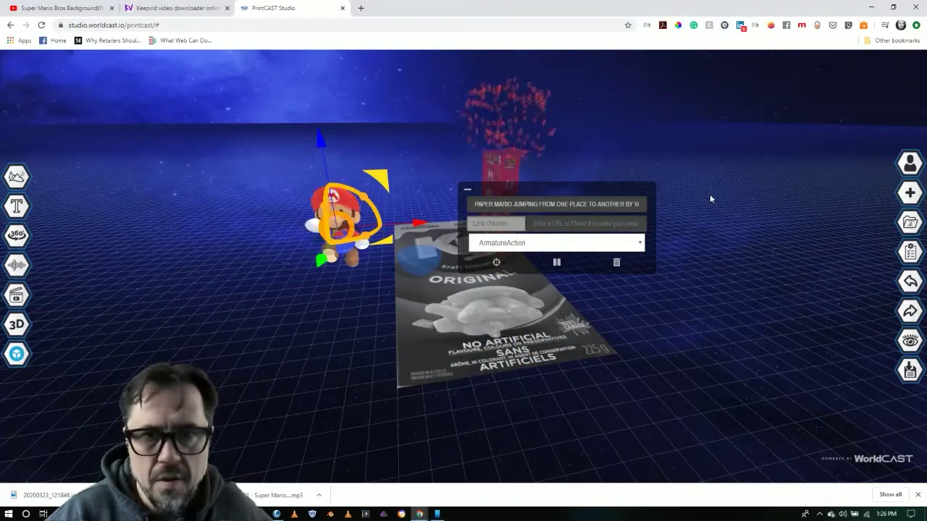
Upload the Super Mario Bros mp3 as audio titled 'BG Music' and place it right of the box
drag(758, 286, 787, 296)
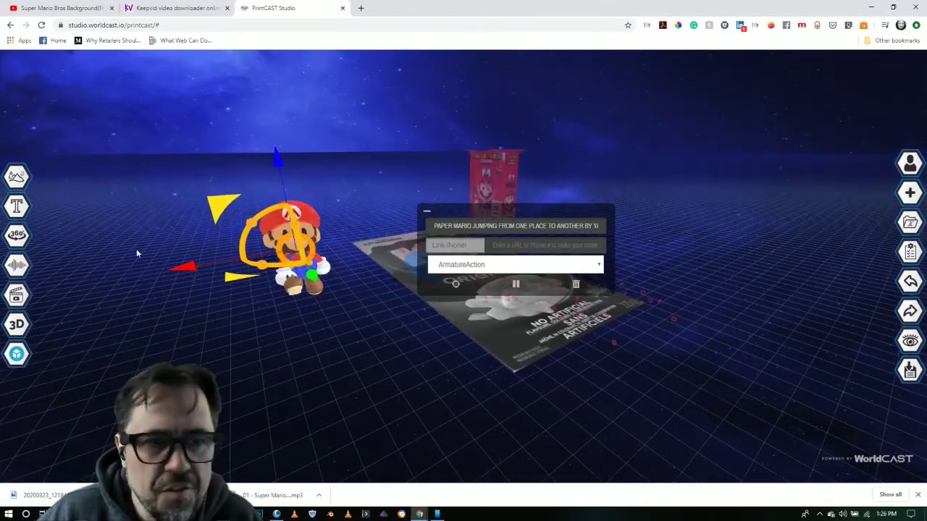
mouse_move(18, 267)
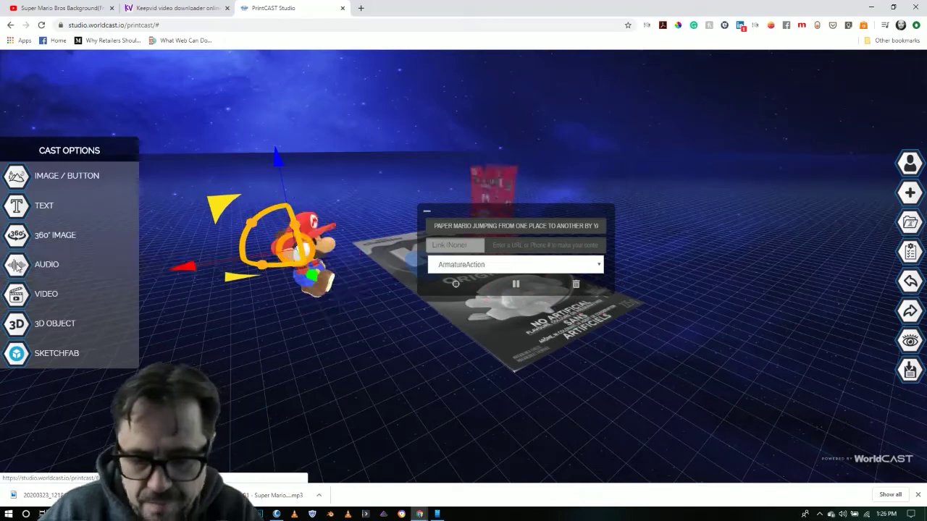
click(17, 265)
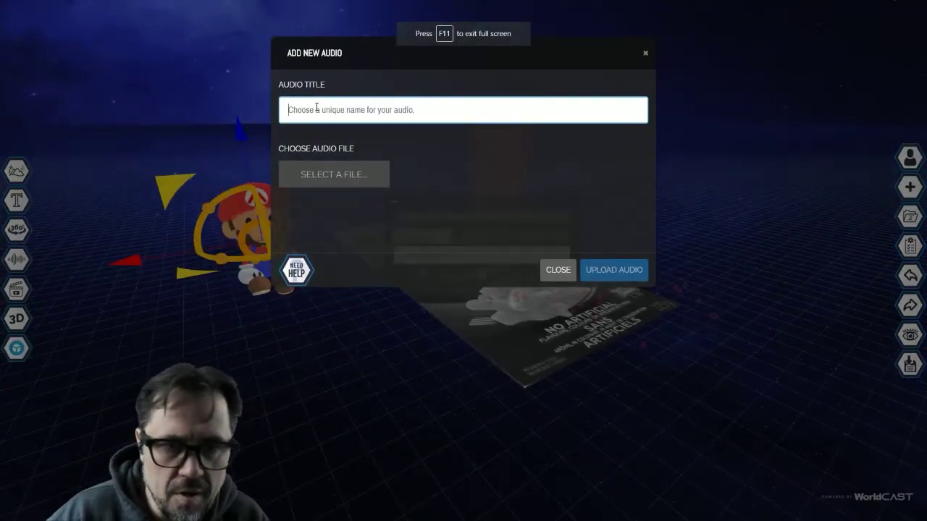
text(BG Mus)
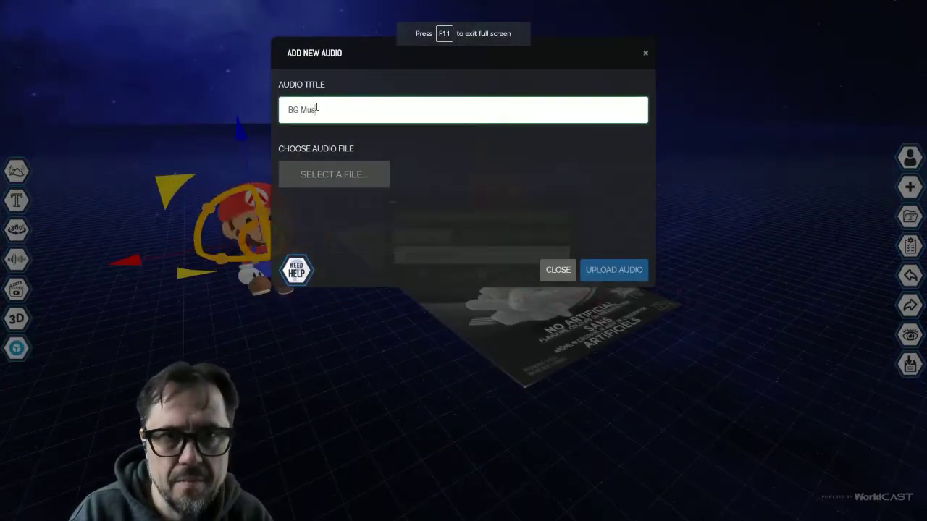
text(ic)
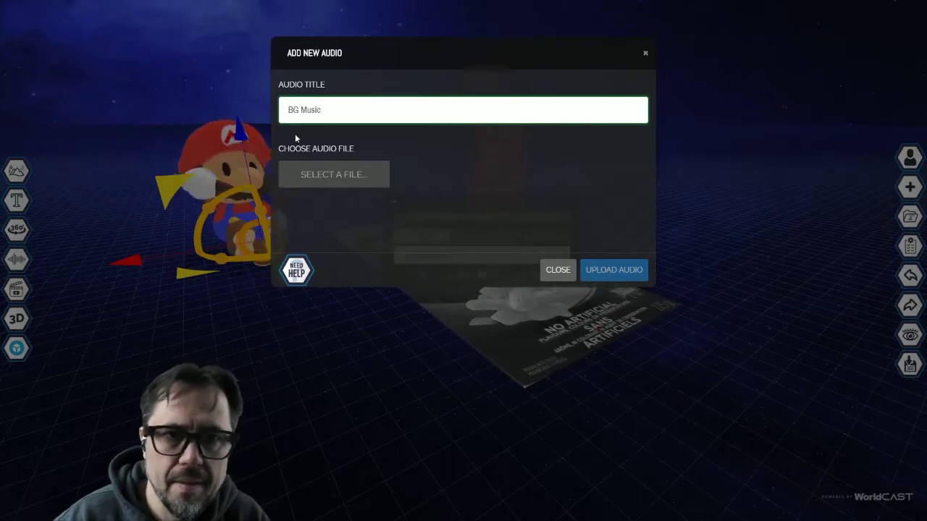
click(325, 176)
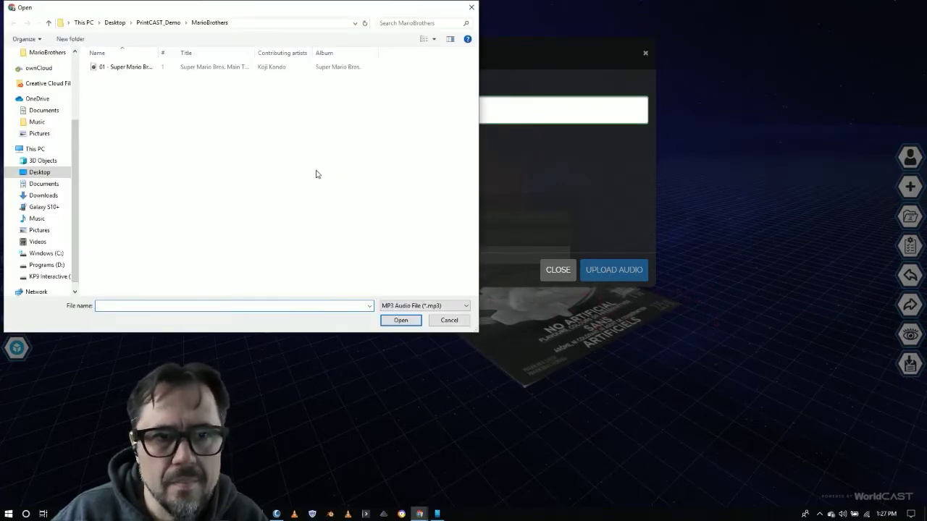
double_click(113, 69)
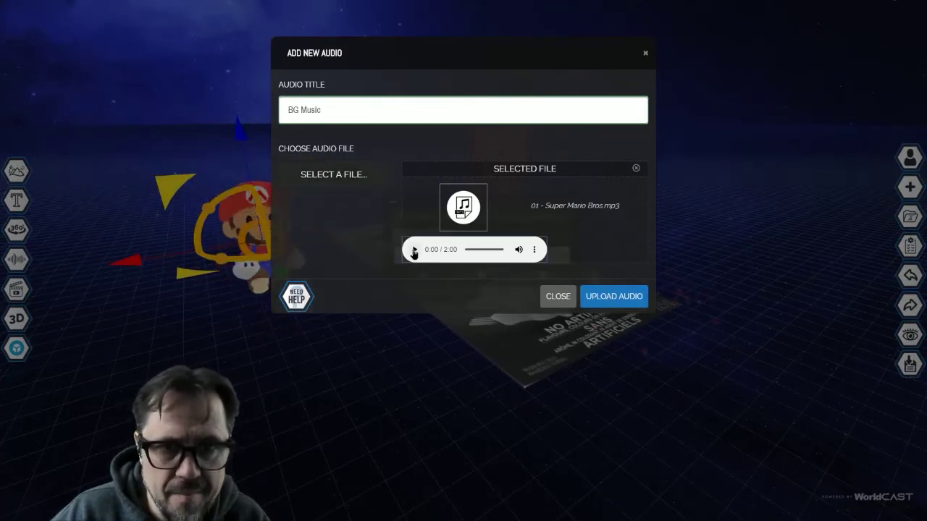
click(414, 250)
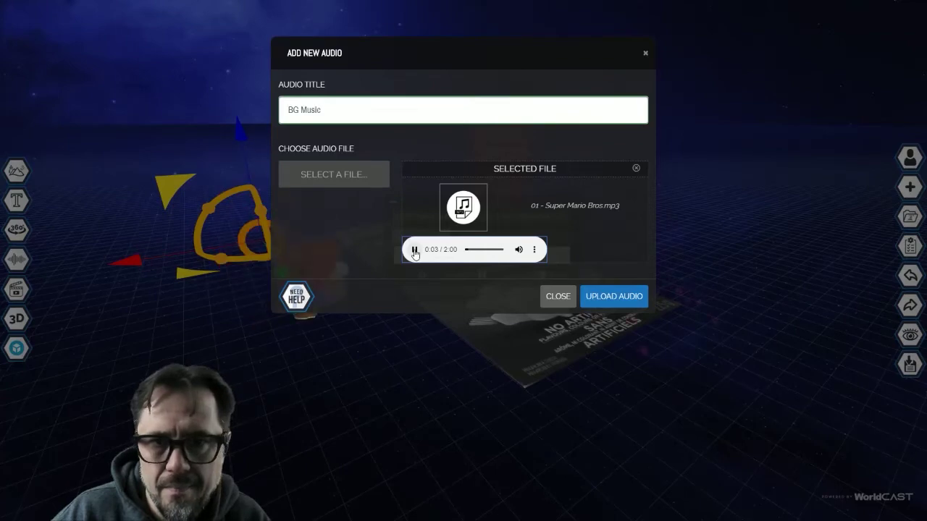
click(612, 296)
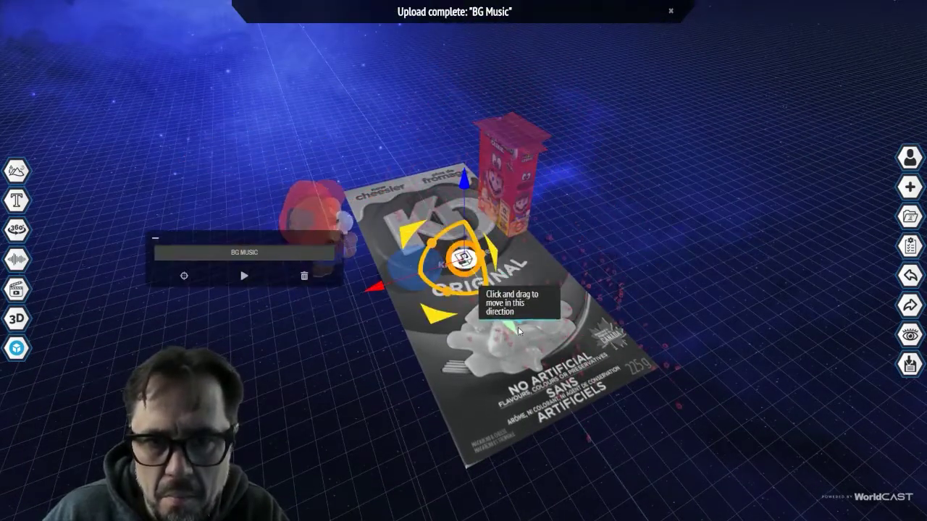
drag(381, 293, 487, 246)
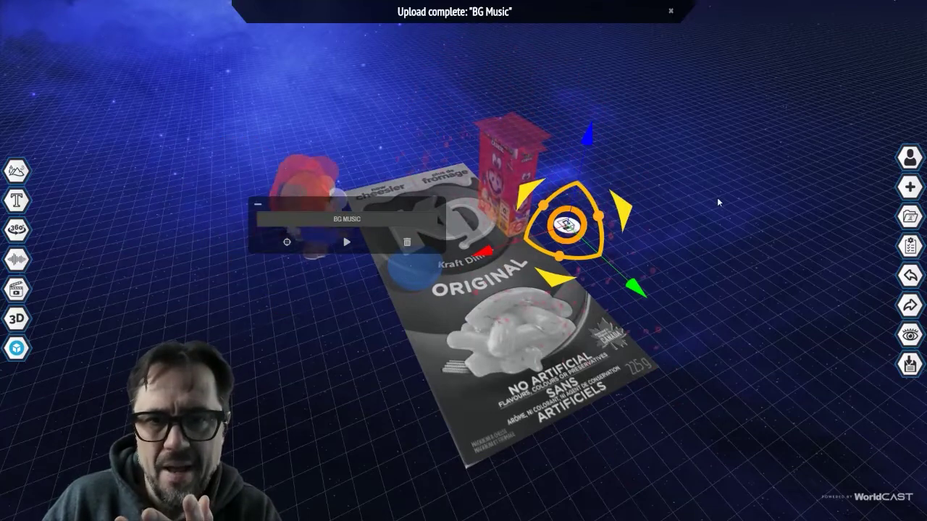
Upload videoplayback.mp4 as a new video titled 'BG Video'
mouse_move(16, 229)
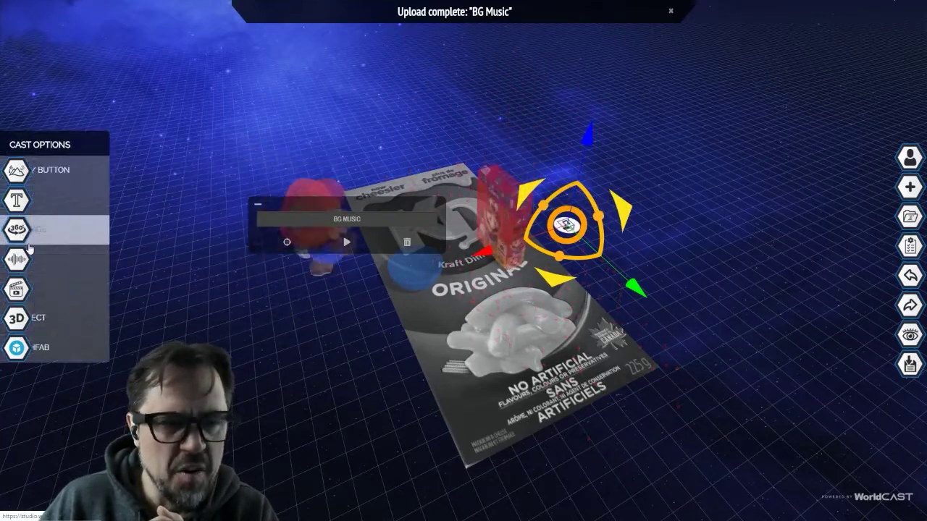
click(16, 290)
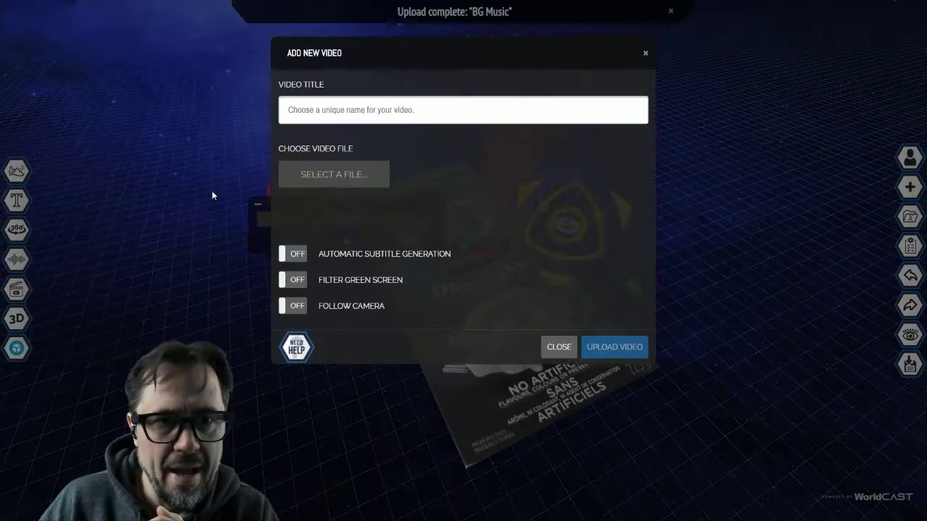
click(324, 110)
text(B)
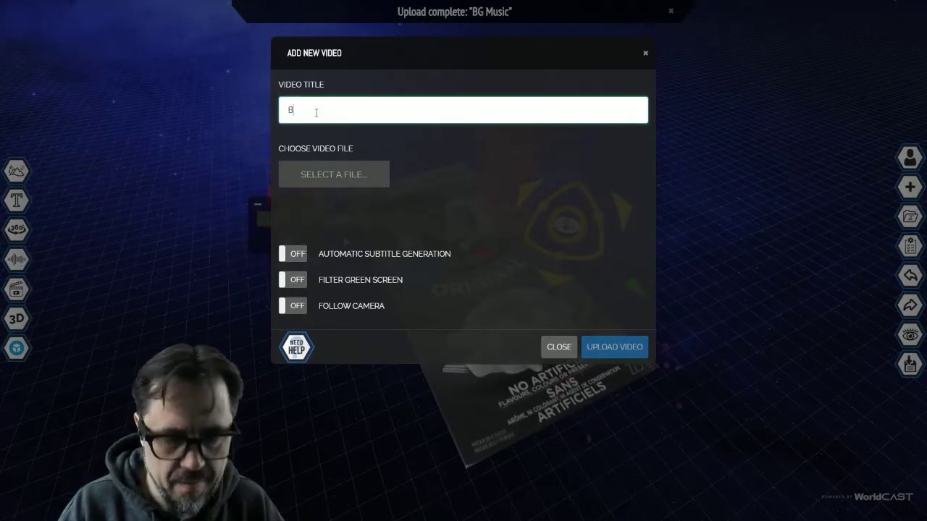
text(G Video)
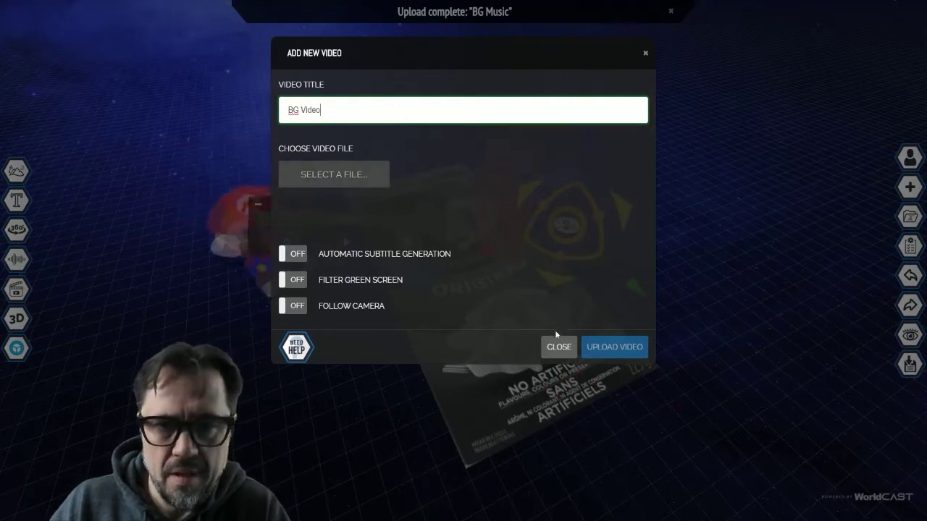
click(356, 176)
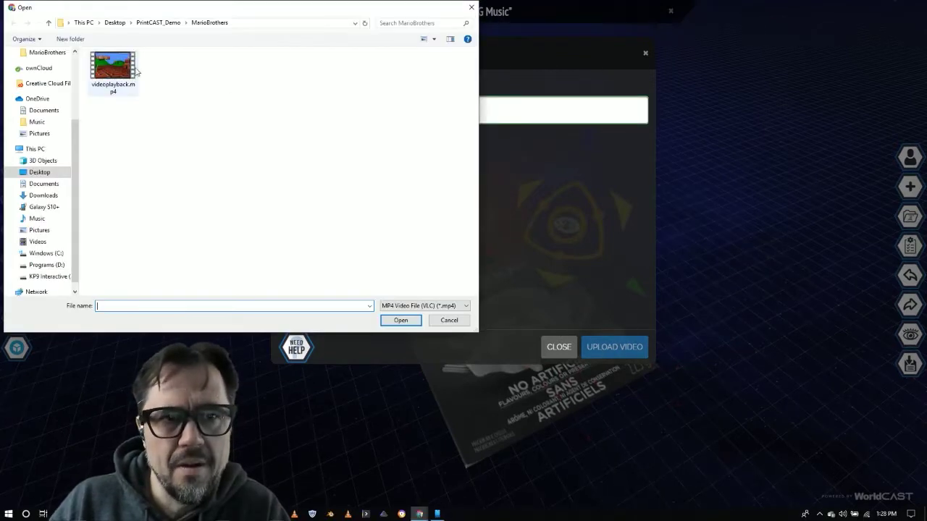
double_click(120, 69)
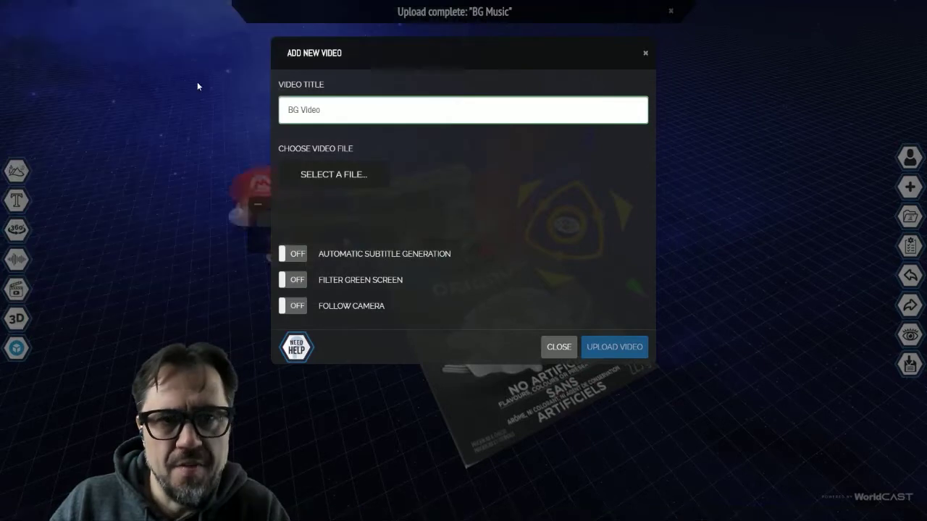
click(607, 346)
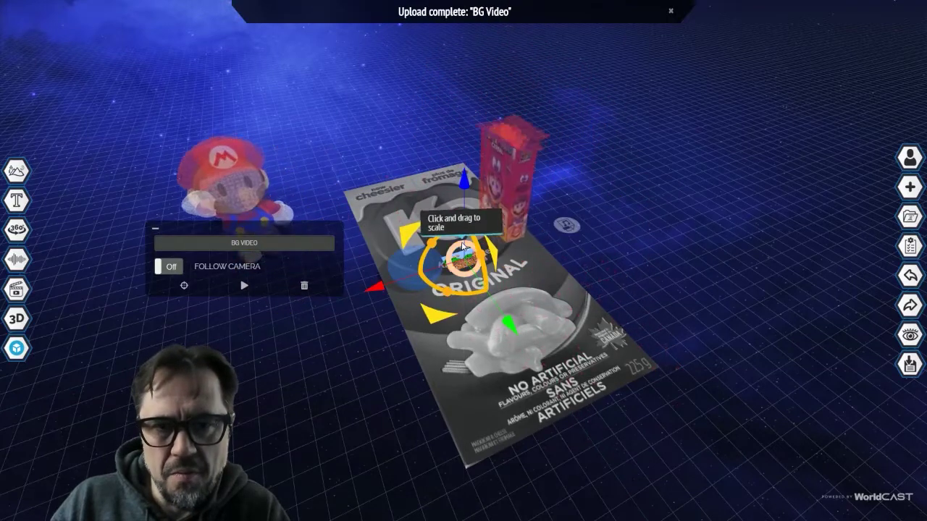
Enlarge the BG Video plane, stand it upright and slide it right
drag(466, 246, 469, 287)
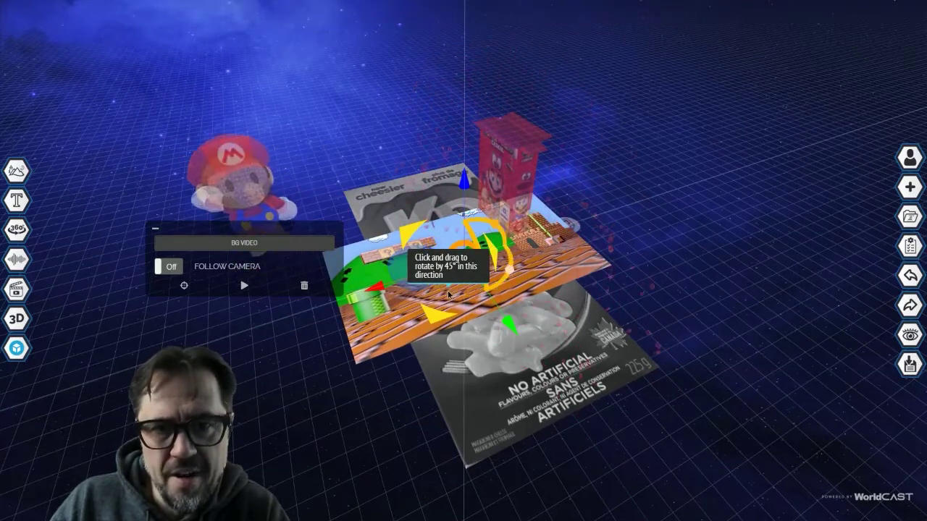
drag(448, 293, 423, 270)
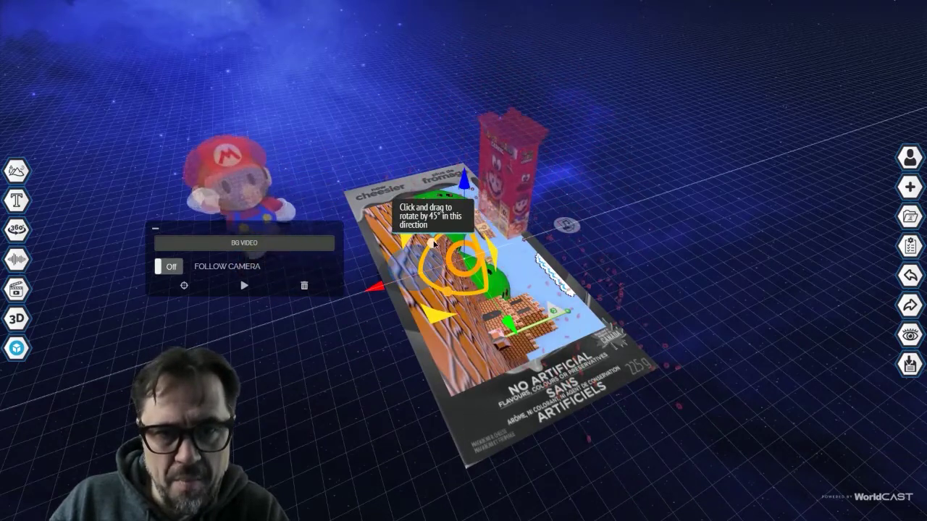
drag(433, 249, 433, 259)
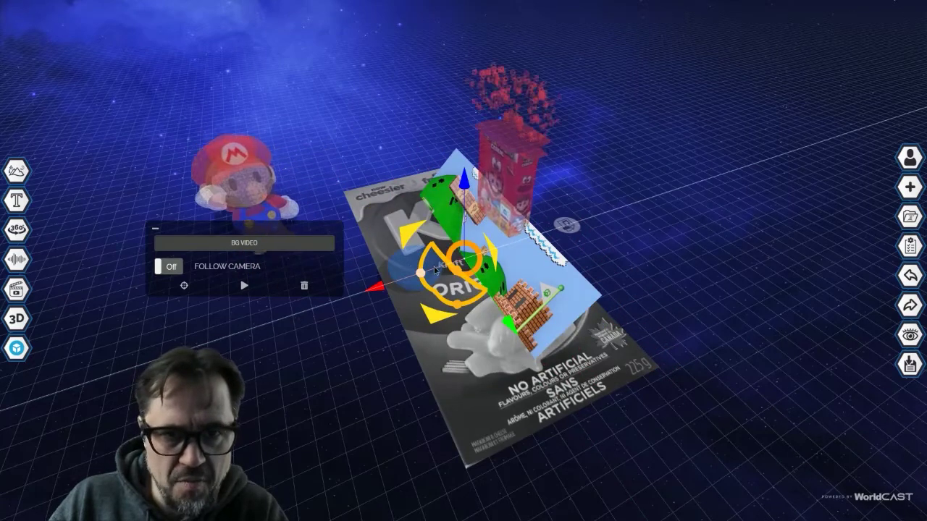
drag(481, 339, 493, 331)
drag(457, 272, 448, 276)
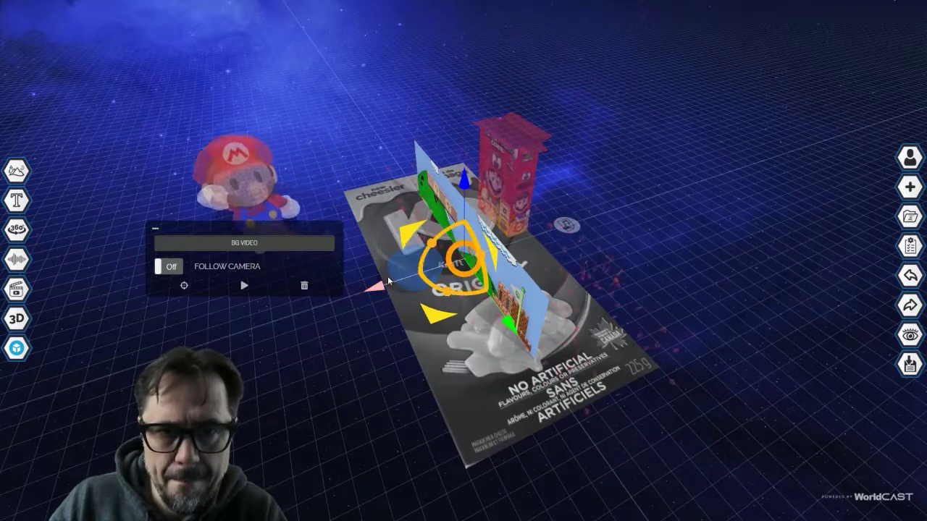
drag(384, 286, 527, 257)
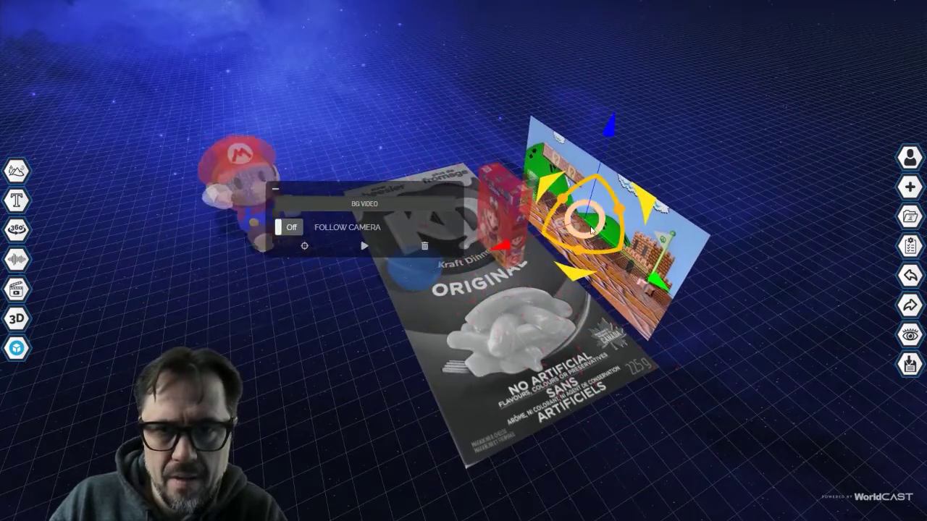
drag(603, 215, 641, 218)
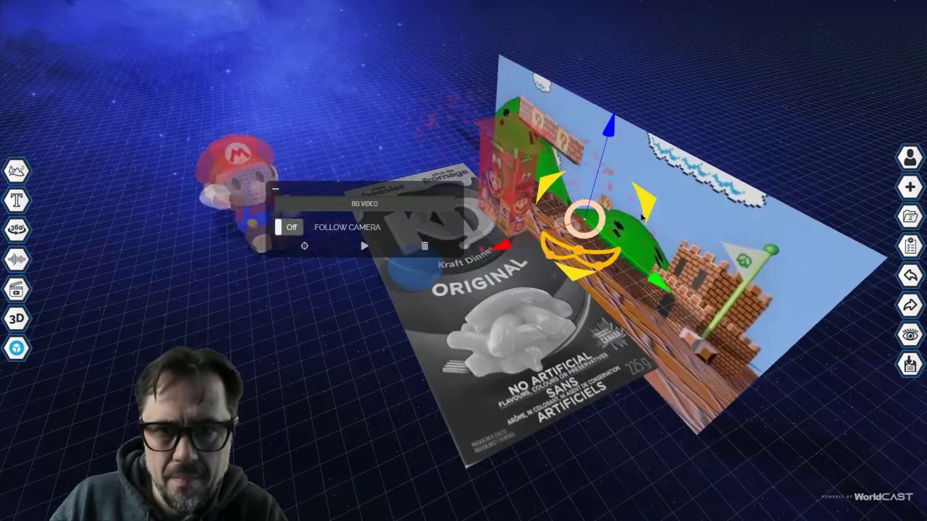
Raise and fine-tune the video plane's size and position behind the box, then save KD
drag(459, 348, 500, 331)
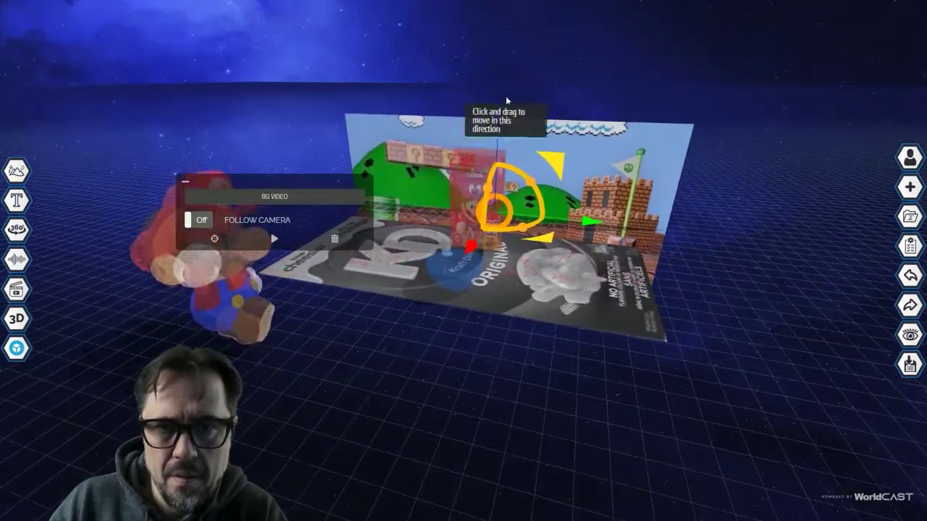
drag(498, 107, 500, 46)
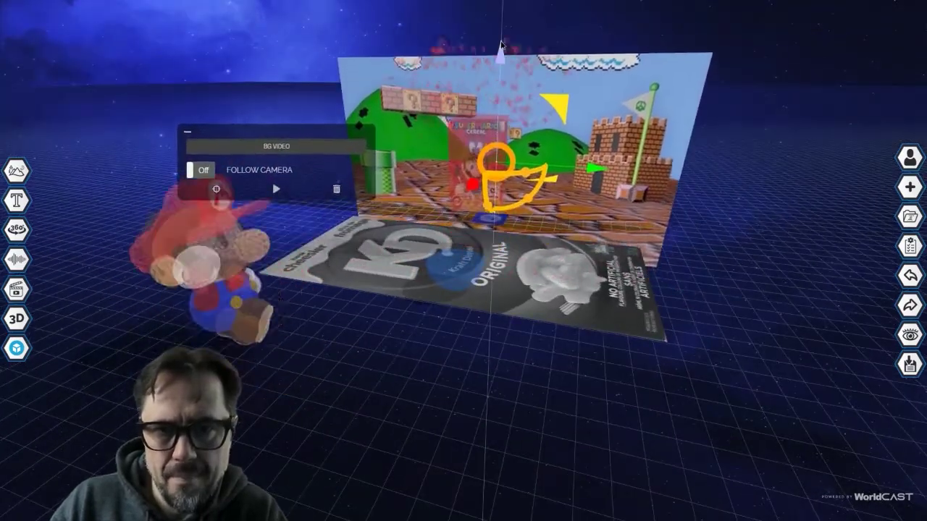
drag(564, 324, 539, 349)
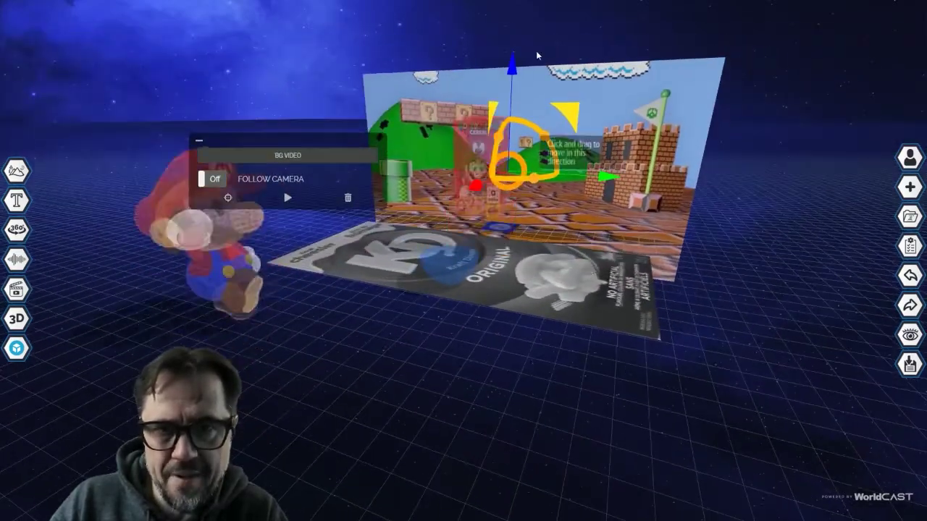
drag(511, 64, 513, 35)
drag(453, 240, 406, 230)
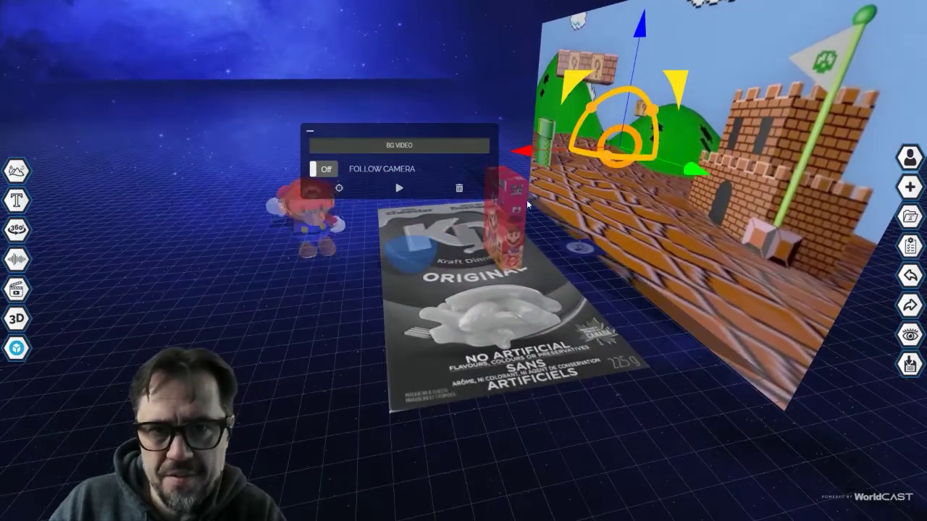
drag(528, 150, 472, 152)
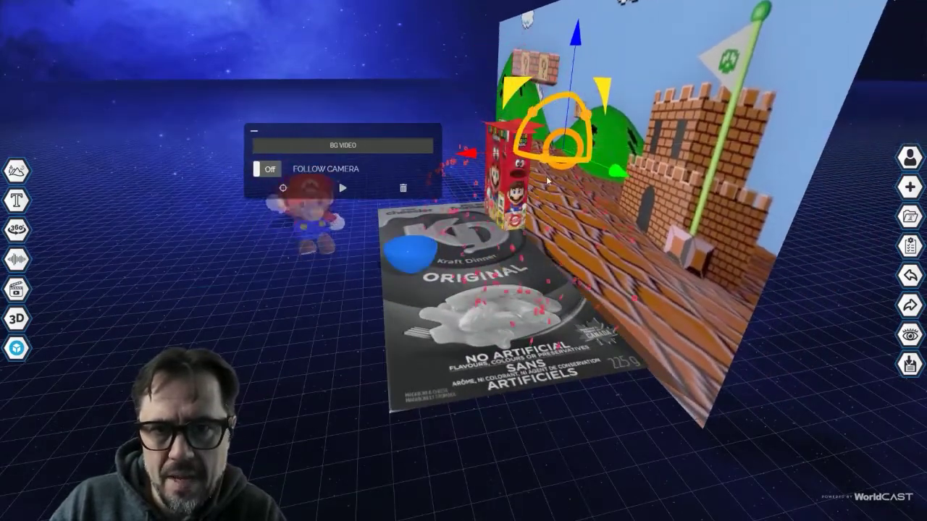
drag(579, 137, 563, 150)
drag(477, 155, 465, 155)
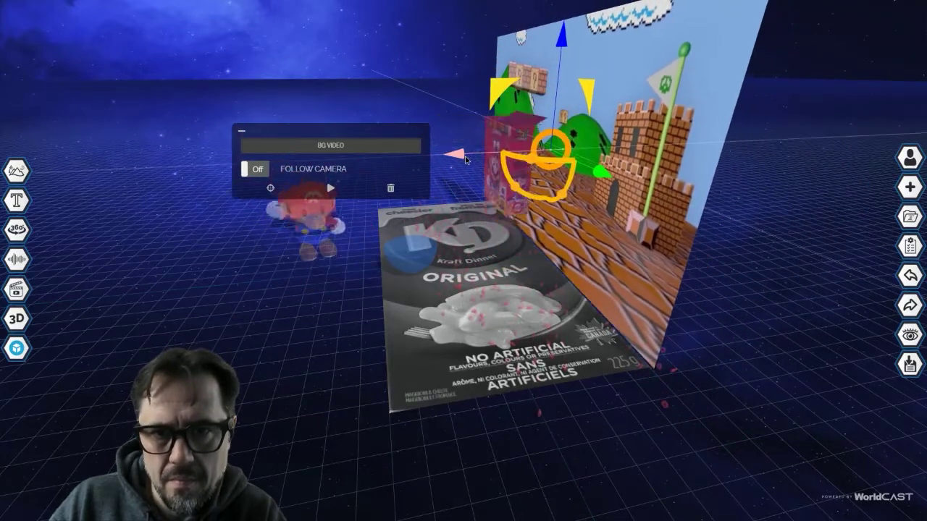
drag(367, 387, 511, 278)
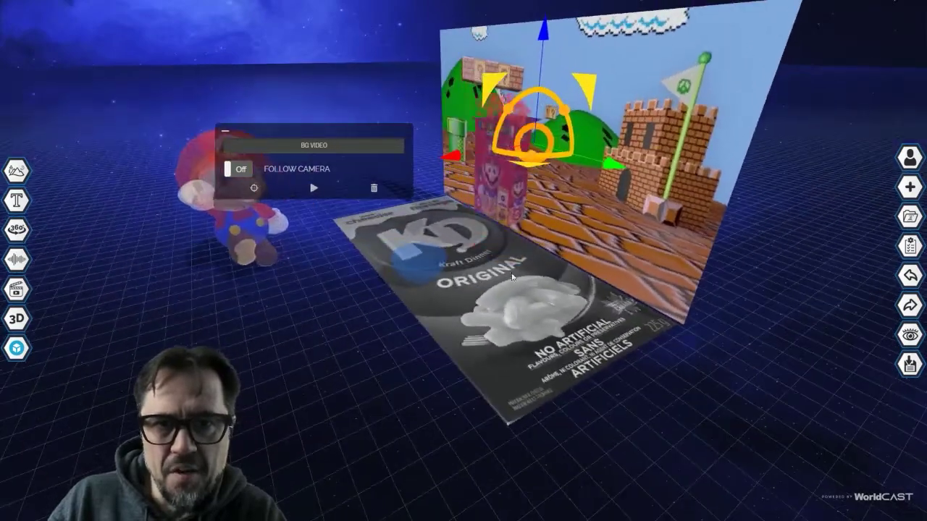
click(910, 364)
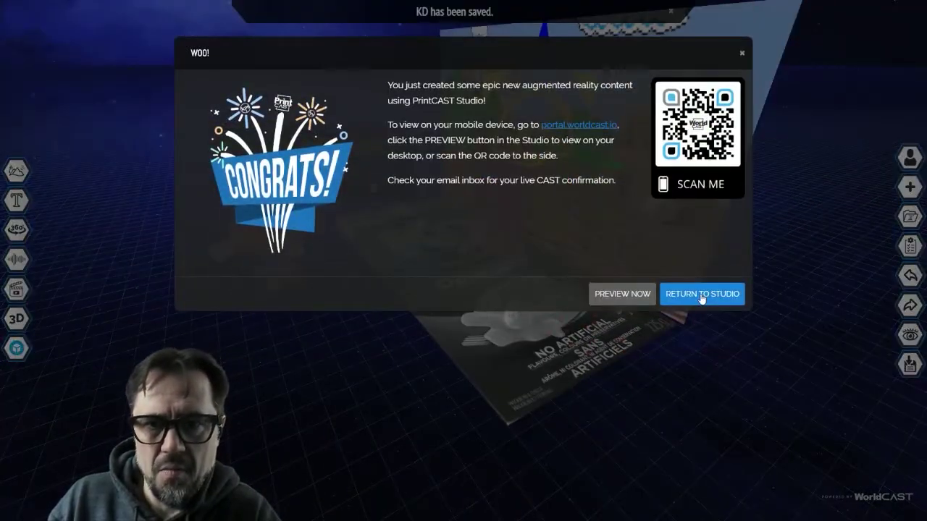
Dismiss the save message, exit full screen and bring up Your Phone
click(695, 295)
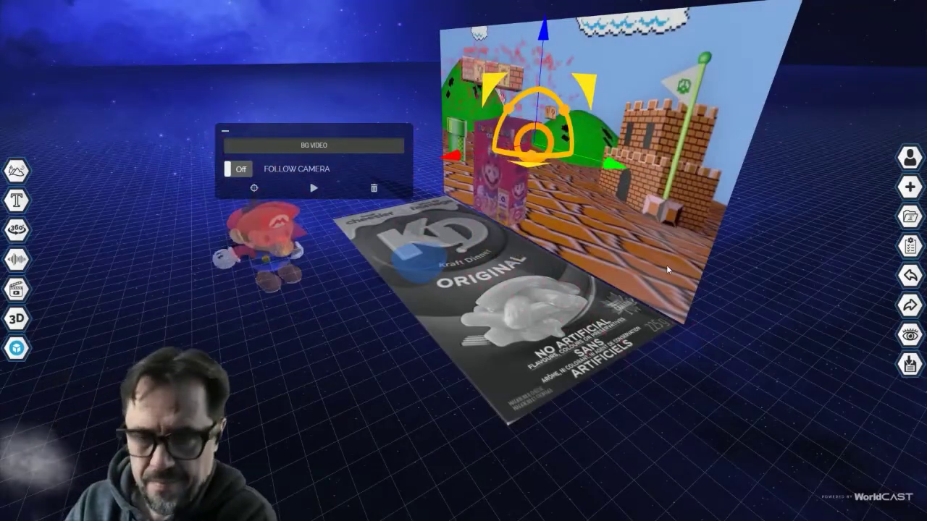
key(Escape)
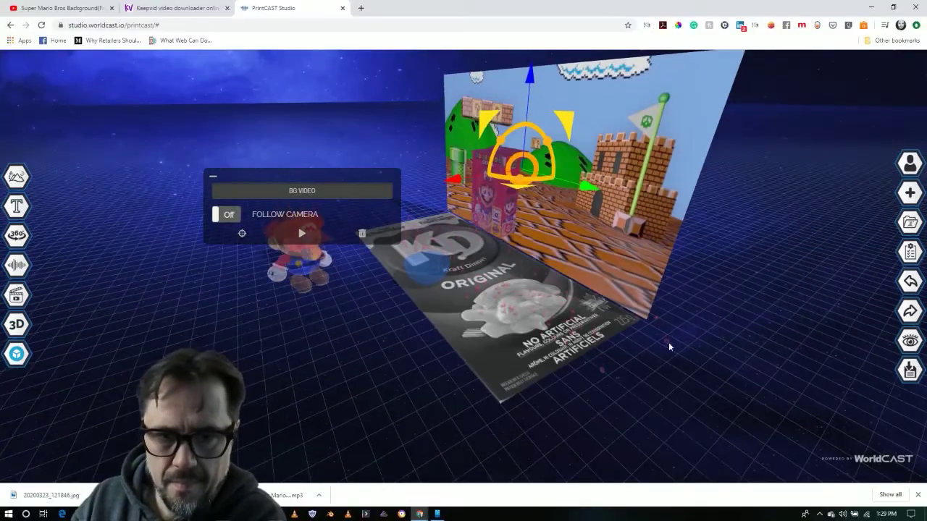
click(443, 515)
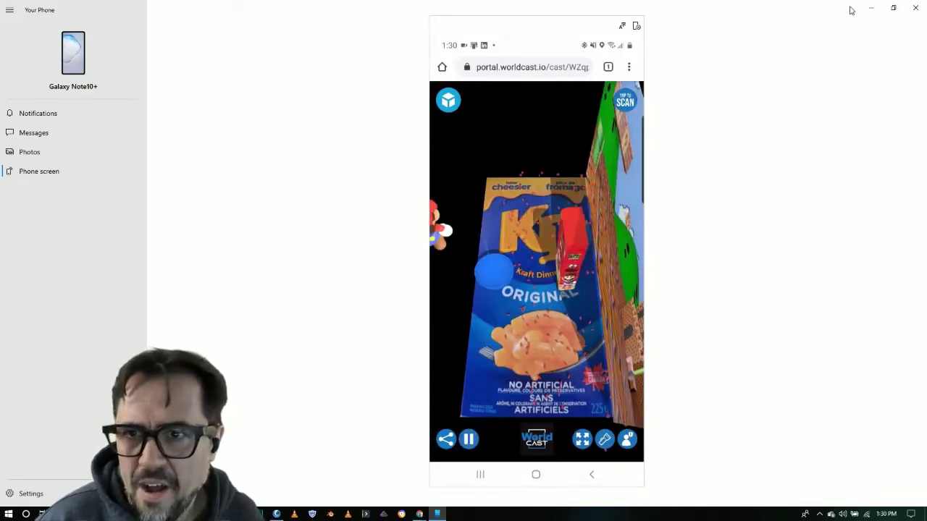
Minimize Your Phone after watching the KD cast play on the mirrored phone
click(871, 8)
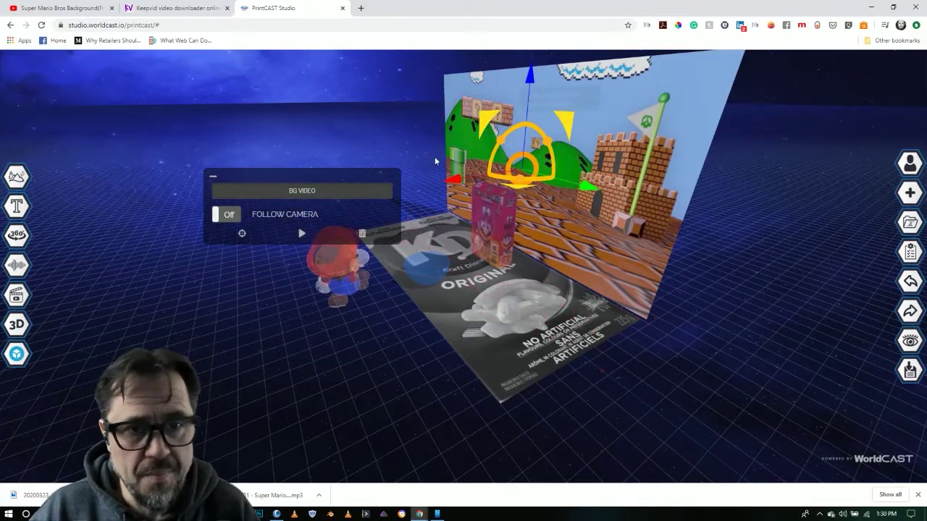
Select the Mario cereal box, restore full screen, then select the background video plane
click(492, 228)
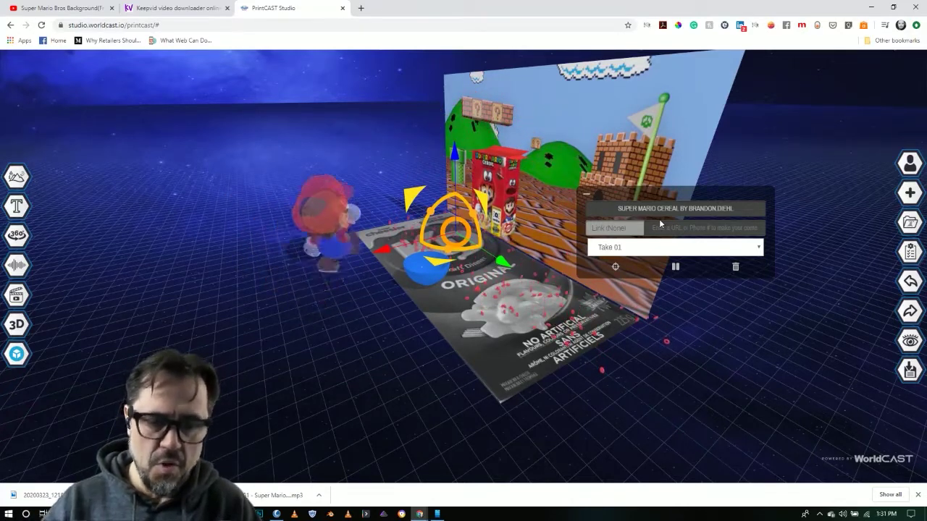
key(F11)
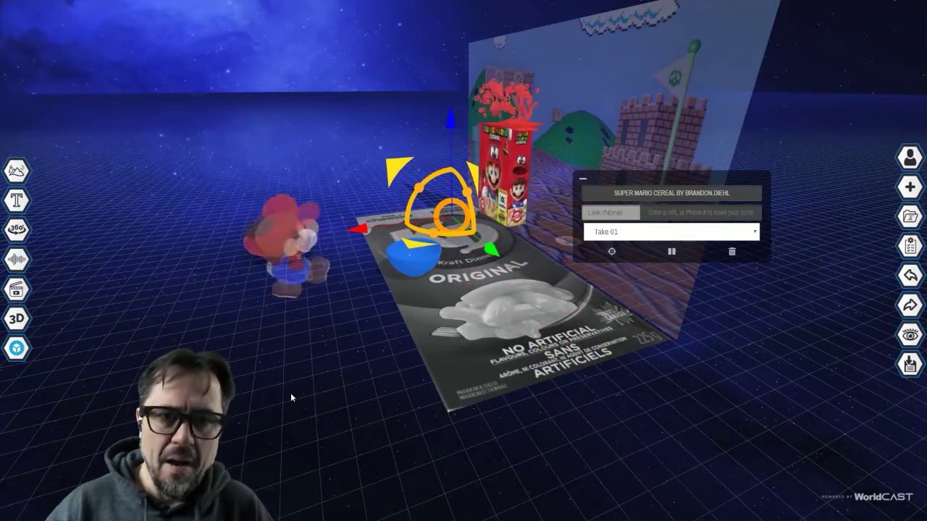
click(594, 160)
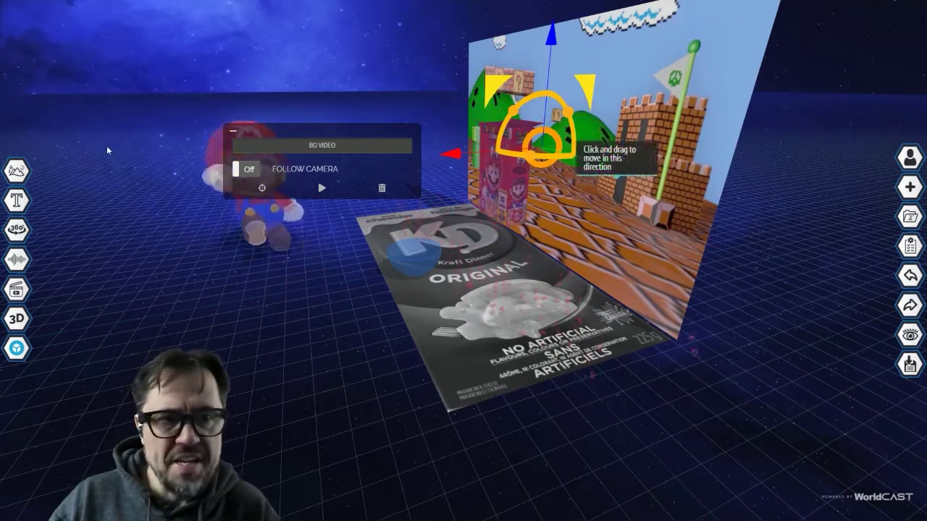
mouse_move(16, 259)
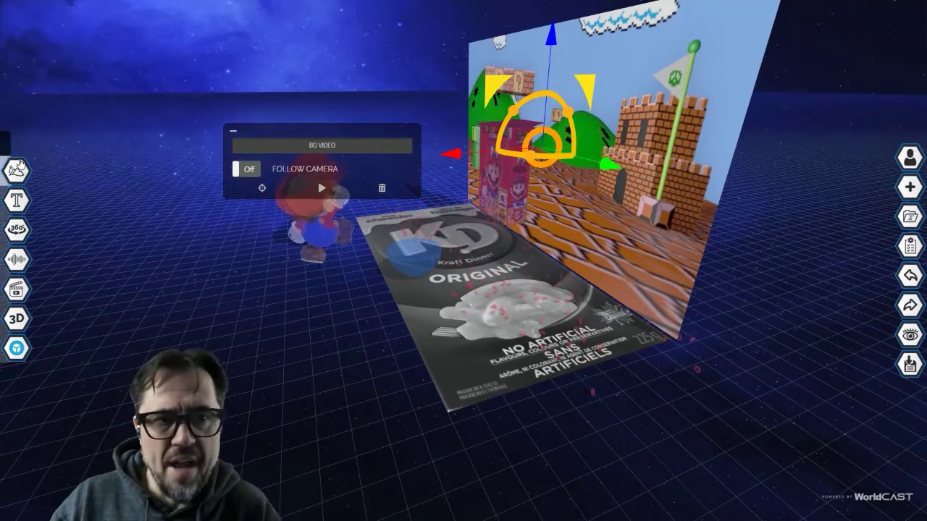
click(910, 336)
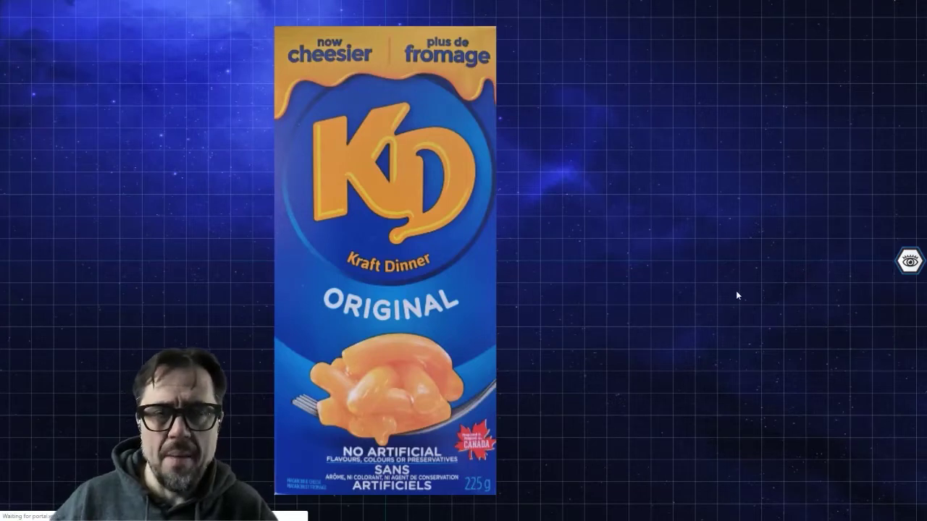